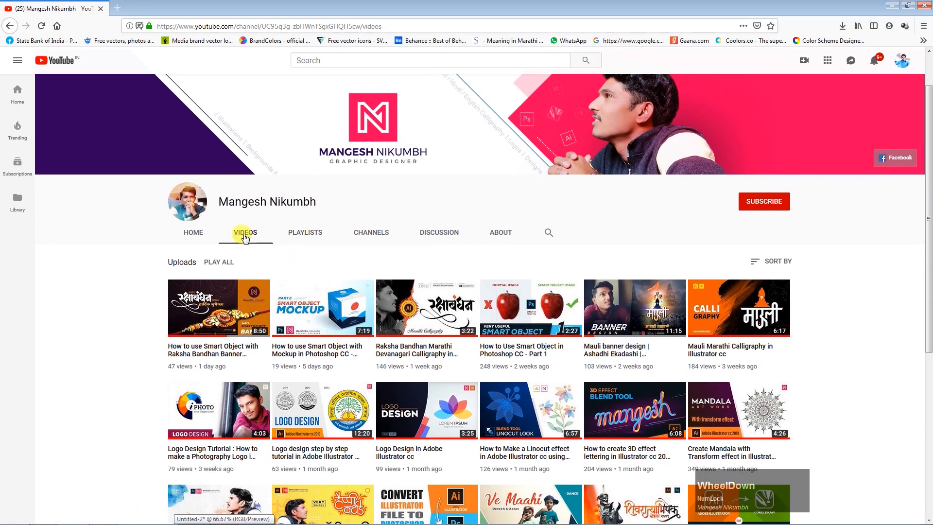
# - Subscribe to the channel after viewing its videos and playlists, and switch to the open Illustrator document
pyautogui.scroll(-3, 521, 264)
pyautogui.scroll(-4, 501, 339)
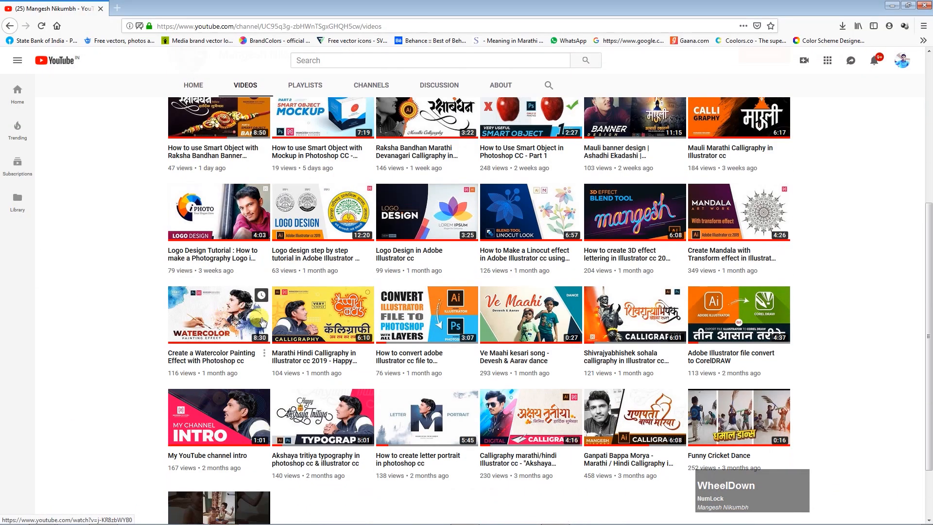
pyautogui.scroll(6, 500, 339)
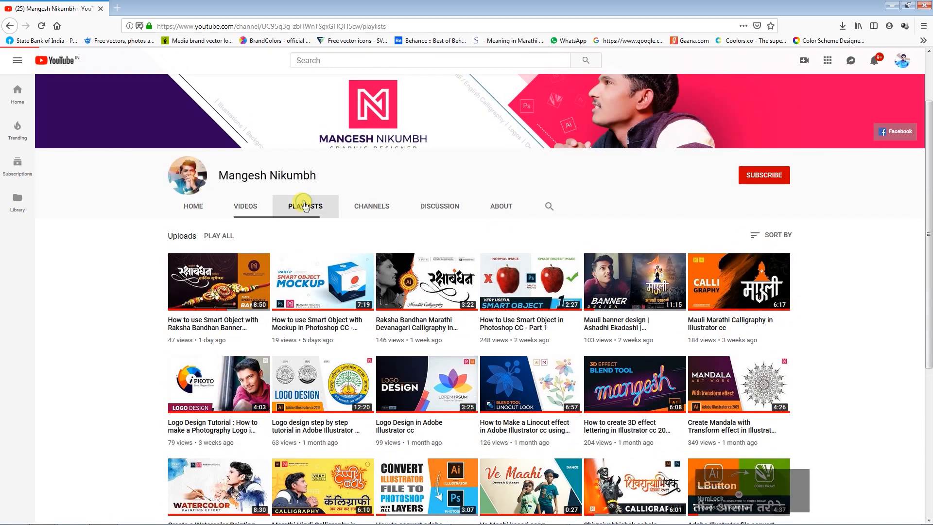
pyautogui.click(306, 204)
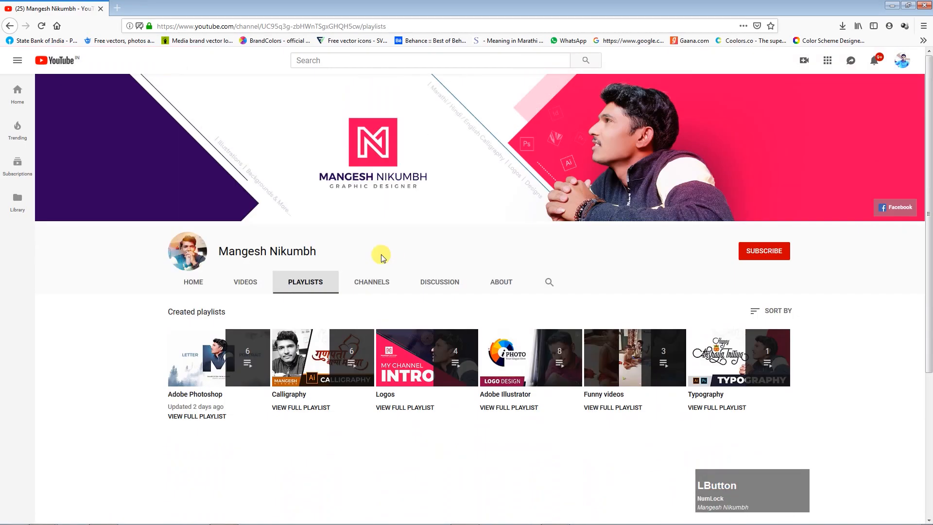
pyautogui.click(765, 253)
pyautogui.hotkey('alt', 'Tab')
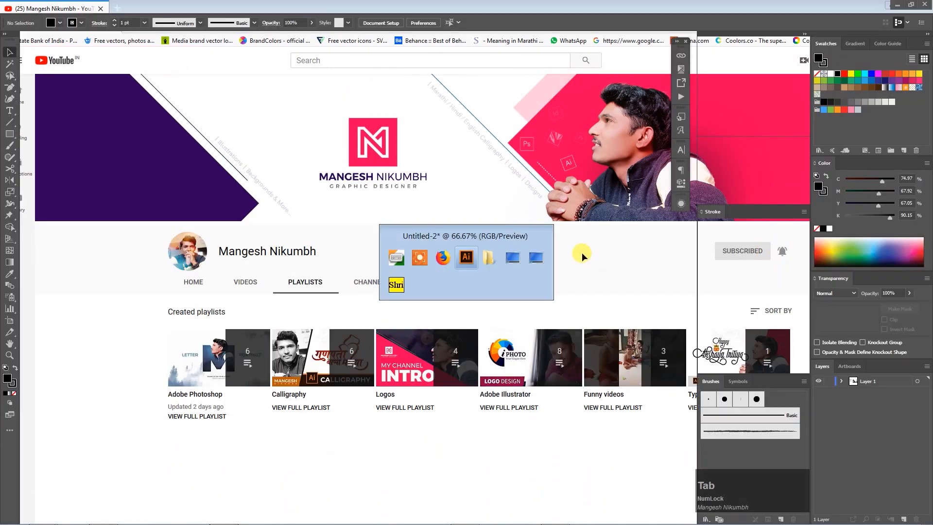
# - Spread the lines 'happy independence day', '15 august' and 'i love my india' apart vertically on the artboard
pyautogui.moveTo(198, 134); pyautogui.dragTo(252, 136)
pyautogui.moveTo(252, 252); pyautogui.dragTo(242, 324)
pyautogui.click(251, 281)
pyautogui.moveTo(243, 214); pyautogui.dragTo(227, 273)
pyautogui.click(283, 214)
pyautogui.moveTo(284, 212); pyautogui.dragTo(111, 155)
pyautogui.click(234, 114)
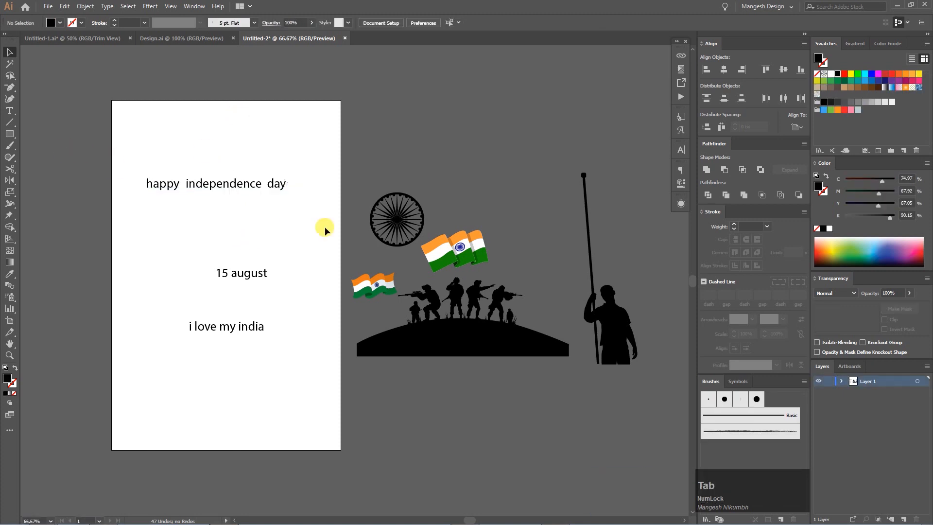
# - Set the 'happy', 'independence' and 'day' text to the LoveBirds regular font
pyautogui.moveTo(427, 203); pyautogui.dragTo(388, 196)
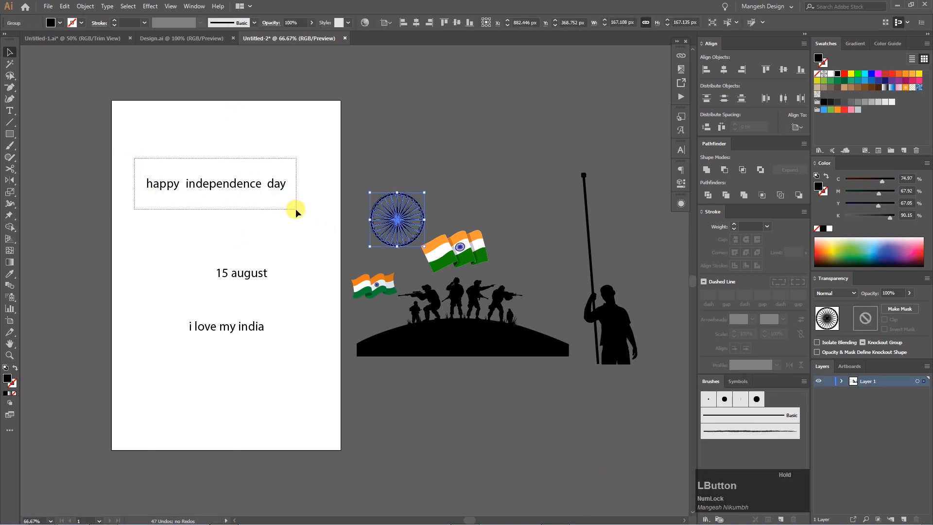
pyautogui.moveTo(296, 209); pyautogui.dragTo(296, 209)
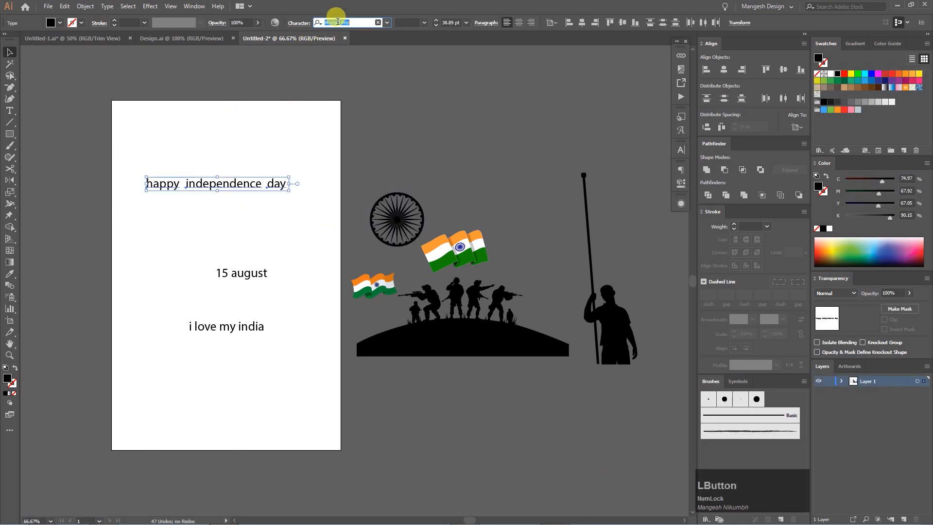
pyautogui.write('lov')
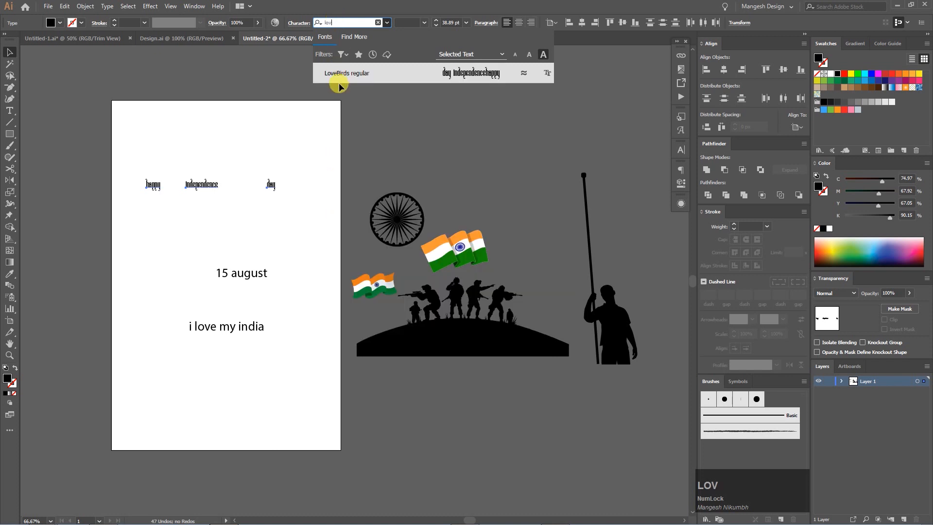
pyautogui.click(340, 74)
# - Enlarge the three greeting words to about 133 pt and move '15 august' and 'i love my india' lower
pyautogui.moveTo(278, 189); pyautogui.dragTo(590, 355)
pyautogui.click(489, 131)
pyautogui.moveTo(217, 263); pyautogui.dragTo(252, 343)
pyautogui.moveTo(244, 276); pyautogui.dragTo(237, 336)
# - Place 'happy' above 'independence' and set 'day' beside 'independence' on the same line
pyautogui.click(275, 275)
pyautogui.moveTo(325, 204); pyautogui.dragTo(171, 284)
pyautogui.moveTo(573, 206); pyautogui.dragTo(315, 268)
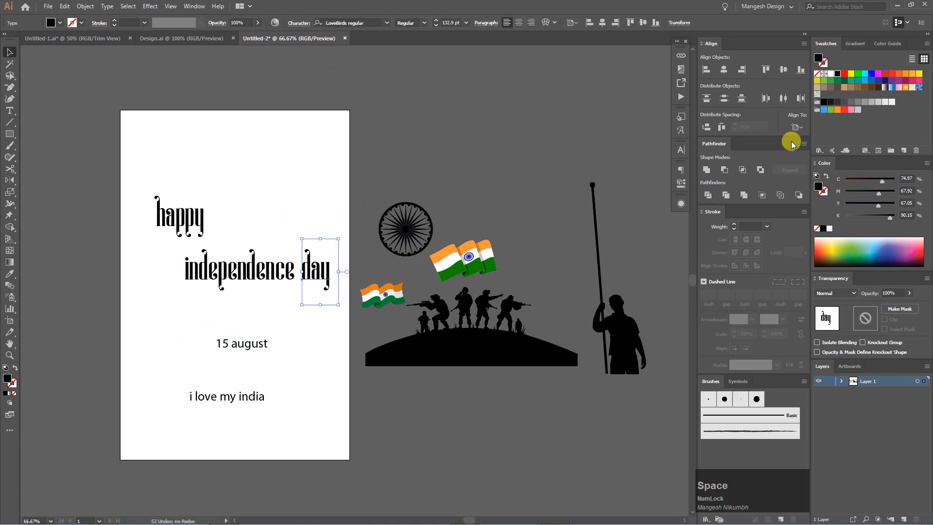
# - Turn off Snap to Pixel for the document
pyautogui.hotkey('ctrl', '=')
pyautogui.click(171, 7)
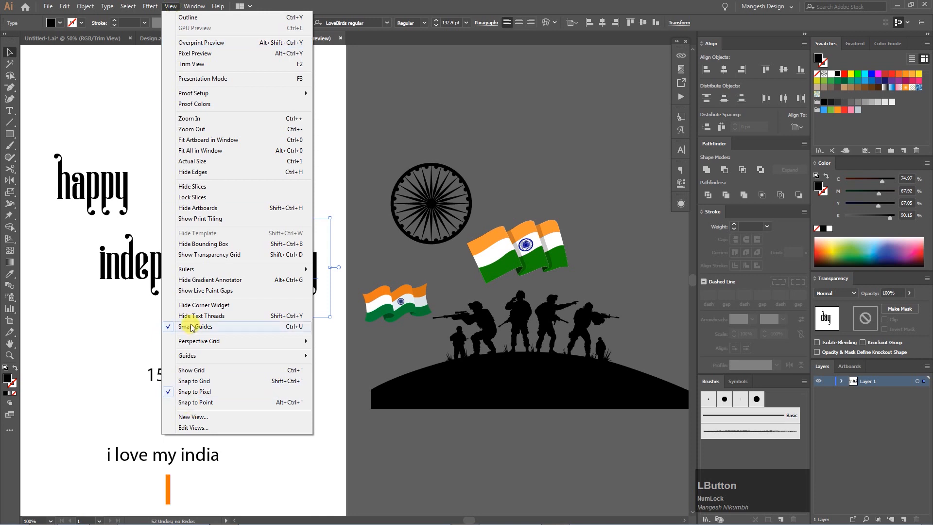
pyautogui.click(193, 391)
pyautogui.click(166, 7)
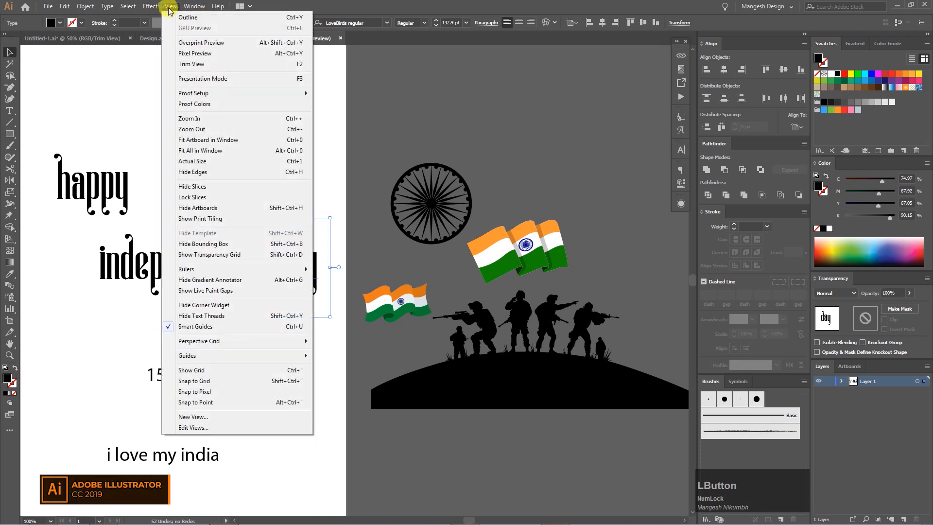
pyautogui.click(383, 267)
# - Shift 'independence' and 'day' together toward the artboard's left side, beneath 'happy'
pyautogui.moveTo(341, 255); pyautogui.dragTo(417, 258)
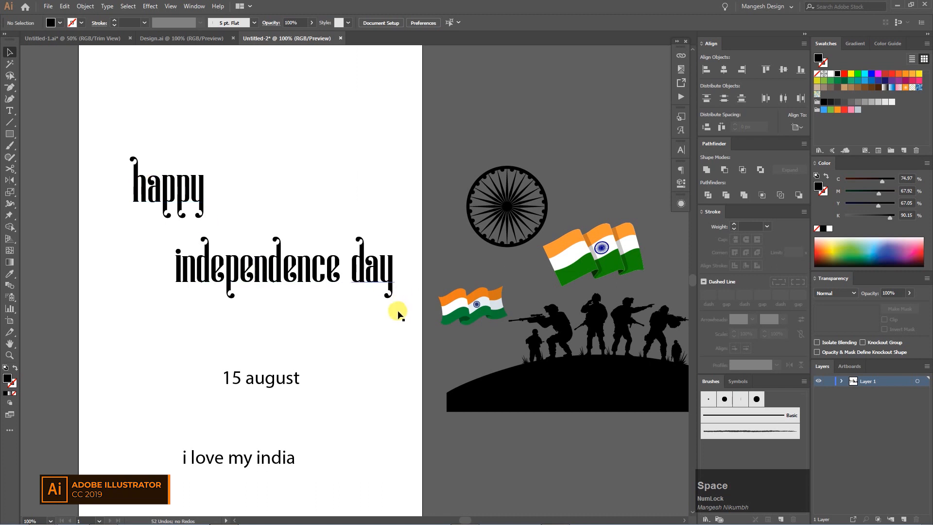
pyautogui.moveTo(399, 315); pyautogui.dragTo(275, 249)
pyautogui.hotkey('ctrl', 'z')
pyautogui.click(379, 336)
pyautogui.moveTo(351, 271)
pyautogui.mouseDown()
pyautogui.moveTo(310, 219)
pyautogui.moveTo(408, 313)
pyautogui.moveTo(342, 267)
pyautogui.mouseUp()
pyautogui.hotkey('ctrl', 'z')
pyautogui.click(385, 160)
# - Change 'happy' to 'Happy' with a decorative capital H and center it above 'independence'
pyautogui.moveTo(200, 189); pyautogui.dragTo(299, 148)
pyautogui.click(240, 437)
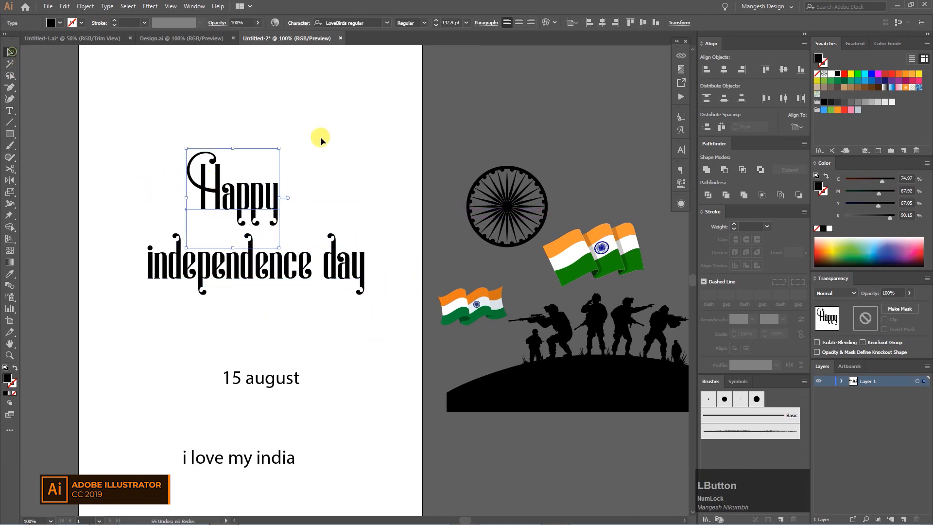
pyautogui.click(299, 147)
# - Display the LoveBirds glyph set, then shrink 'Happy' and place it close above the start of 'independence'
pyautogui.click(681, 131)
pyautogui.moveTo(634, 106); pyautogui.dragTo(639, 48)
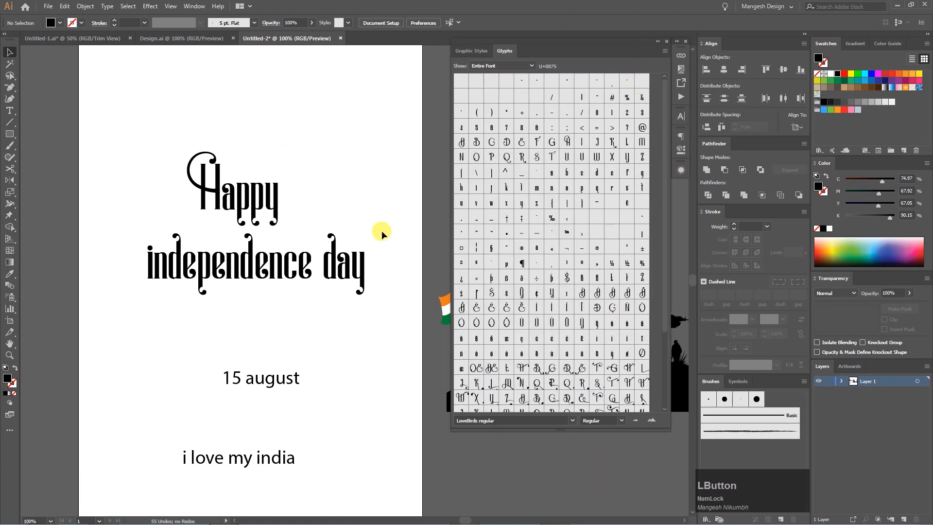
pyautogui.moveTo(404, 253); pyautogui.dragTo(346, 259)
pyautogui.moveTo(246, 209); pyautogui.dragTo(260, 208)
pyautogui.moveTo(204, 204); pyautogui.dragTo(182, 182)
pyautogui.click(9, 52)
pyautogui.moveTo(214, 132); pyautogui.dragTo(178, 171)
pyautogui.moveTo(164, 194); pyautogui.dragTo(182, 228)
pyautogui.click(306, 183)
pyautogui.moveTo(230, 352); pyautogui.dragTo(237, 342)
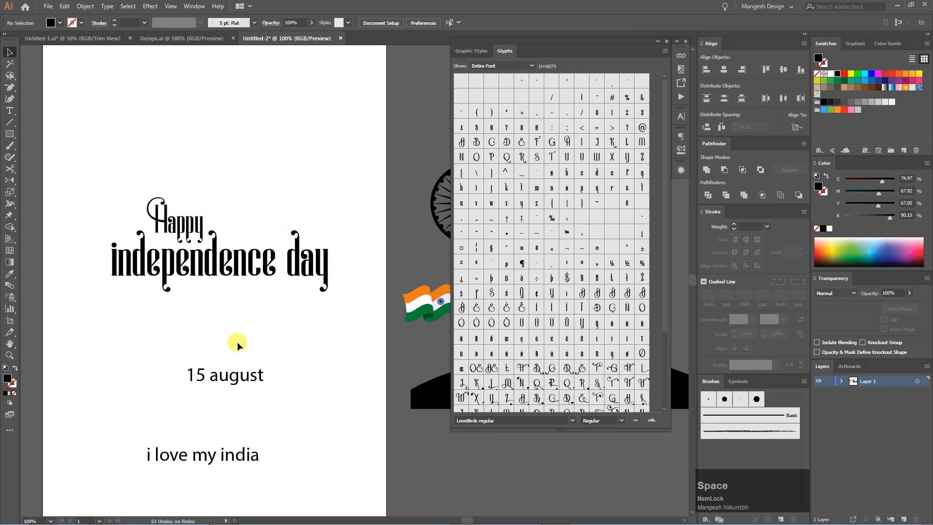
# - Change the date to '15 AUGUST' and set it and 'i love my india' in Acumin Variable Concept SemiCondensed Bold
pyautogui.click(217, 377)
pyautogui.click(298, 25)
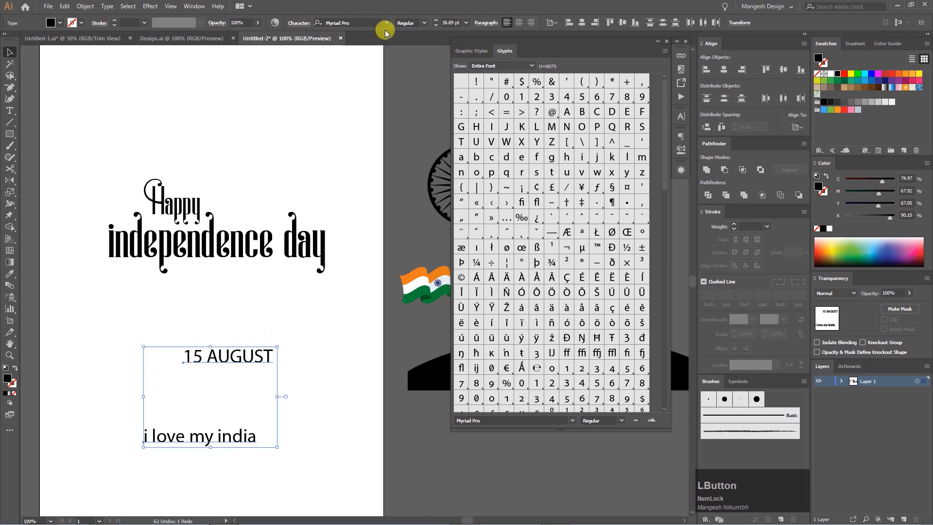
pyautogui.click(387, 23)
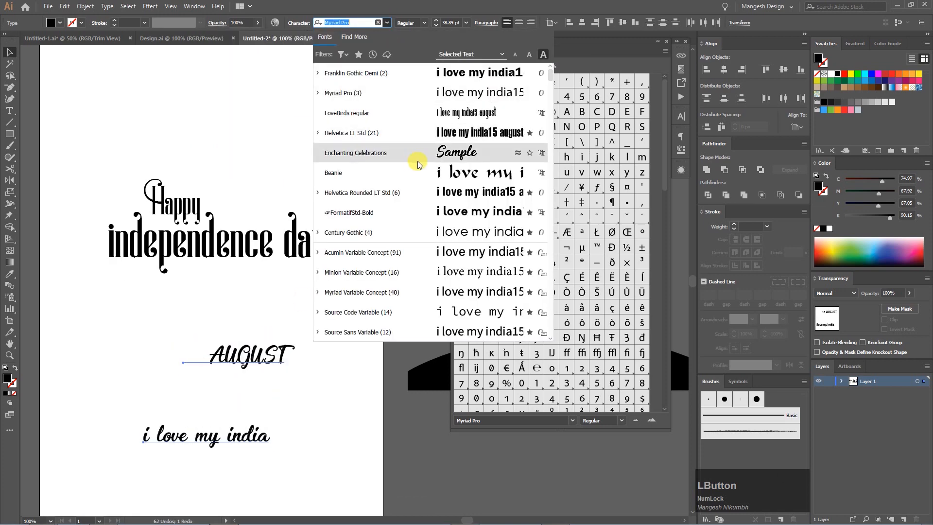
pyautogui.click(388, 257)
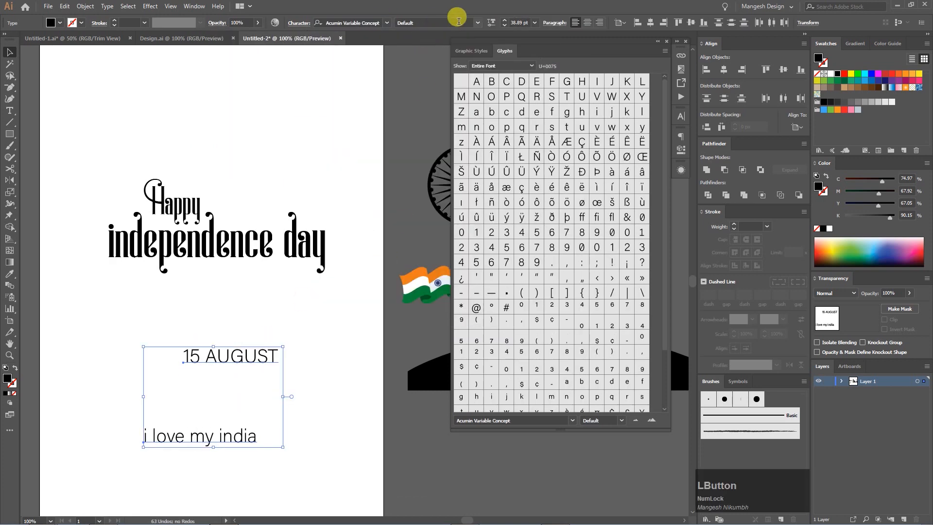
pyautogui.click(479, 24)
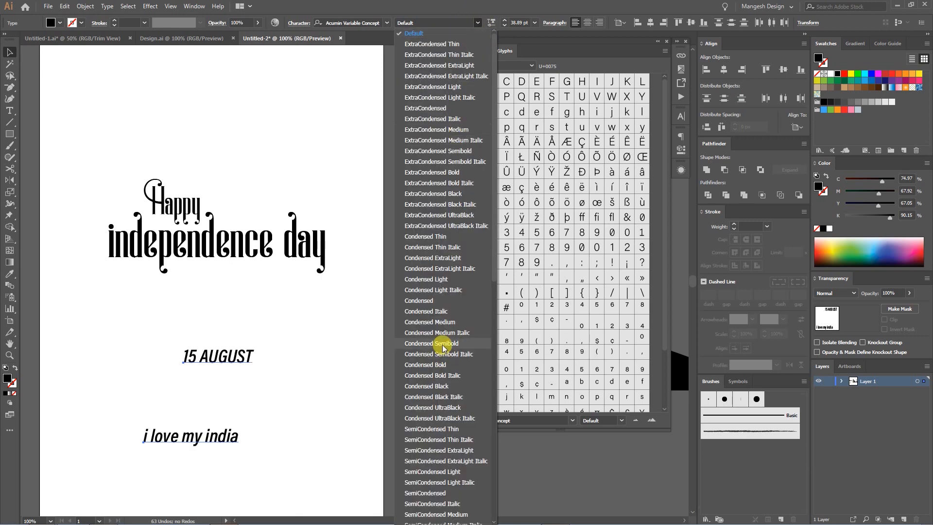
pyautogui.scroll(-10, 445, 359)
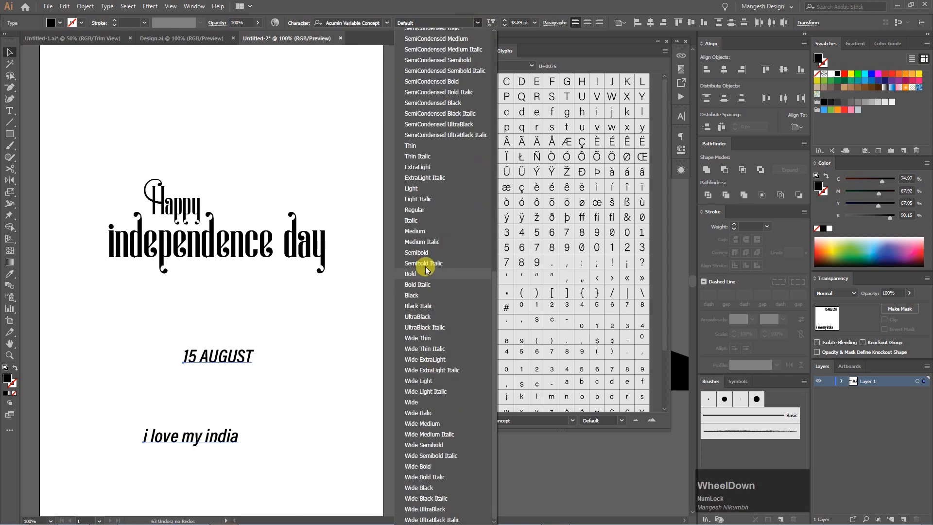
pyautogui.click(444, 82)
# - Move '15 AUGUST' directly beneath 'independence' and raise 'i love my india' closer to it
pyautogui.moveTo(271, 324); pyautogui.dragTo(281, 247)
pyautogui.moveTo(250, 407); pyautogui.dragTo(258, 365)
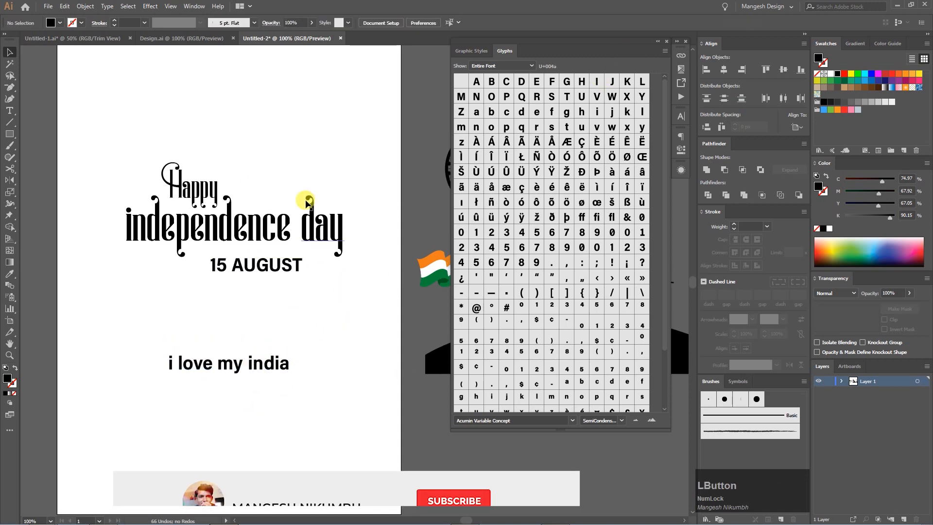
# - Try a LoveBirds swash alternate with an upper flourish for the first letter 'i' of 'independence'
pyautogui.click(131, 222)
pyautogui.doubleClick(130, 219)
pyautogui.hotkey('shift', 'Left')
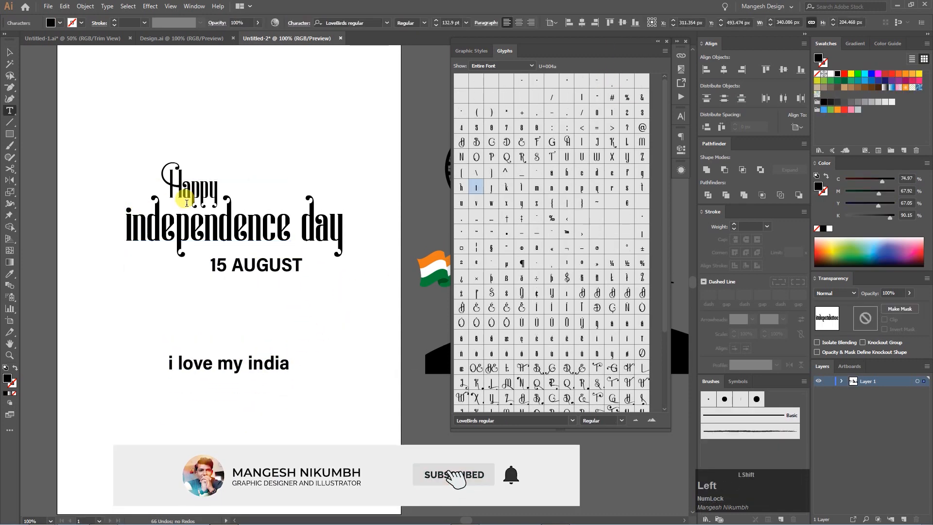
pyautogui.scroll(-2, 506, 364)
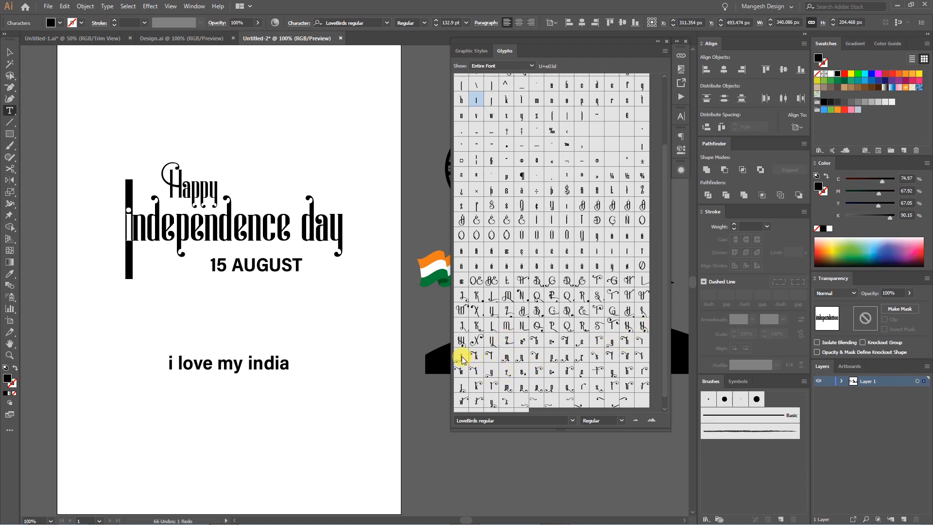
pyautogui.doubleClick(639, 342)
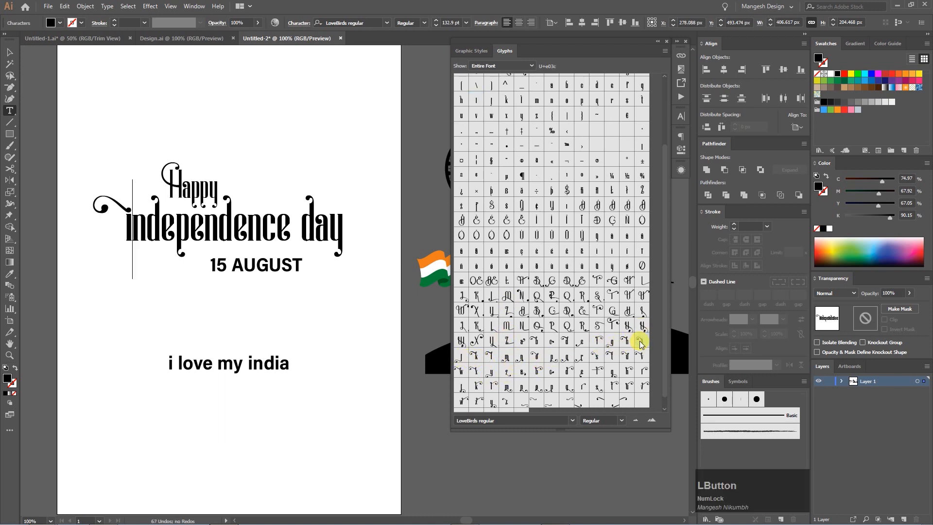
# - Replace the 'y' and 'd' of 'day' with LoveBirds swash alternates, using larger glyph previews
pyautogui.scroll(-2, 577, 301)
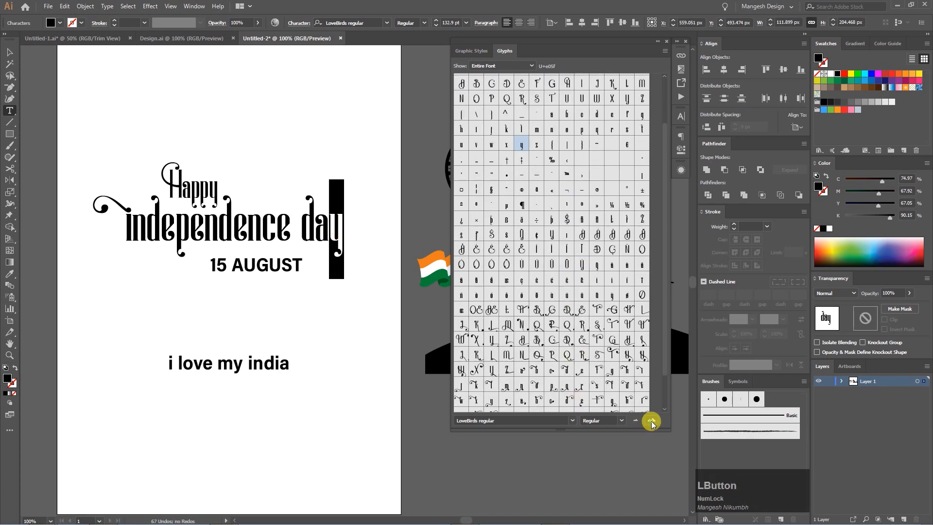
pyautogui.click(652, 424)
pyautogui.moveTo(665, 238); pyautogui.dragTo(659, 438)
pyautogui.doubleClick(511, 427)
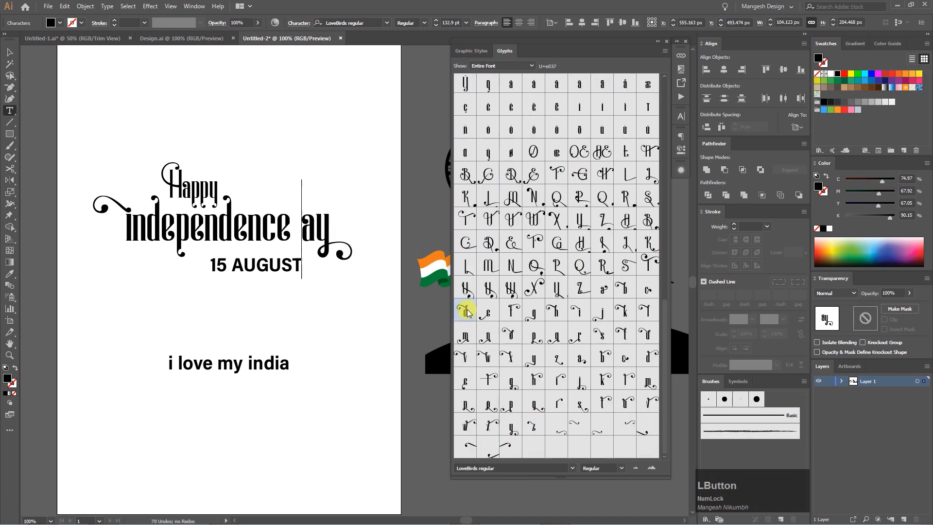
pyautogui.doubleClick(465, 312)
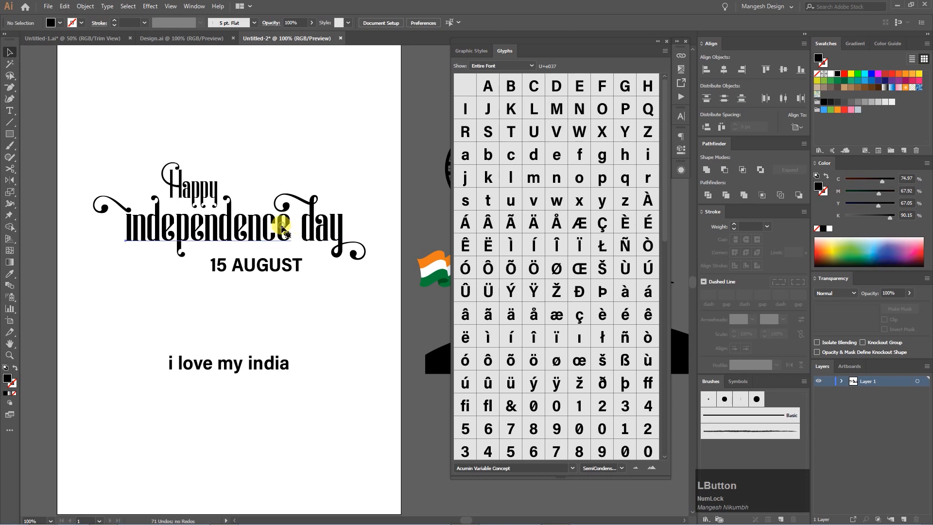
# - Try a LoveBirds alternate with a descending left swash for the final 'e' of 'independence'
pyautogui.doubleClick(279, 226)
pyautogui.scroll(-10, 552, 305)
pyautogui.scroll(2, 583, 302)
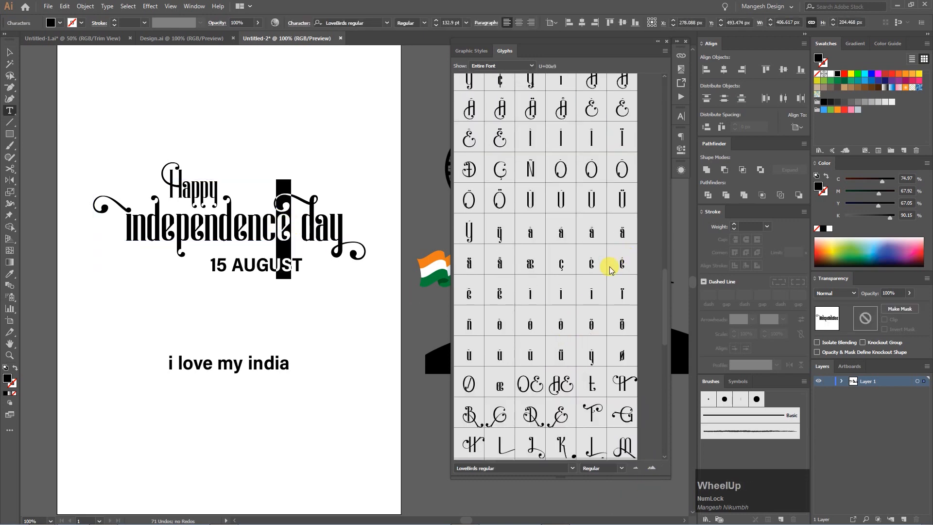
pyautogui.scroll(-5, 609, 277)
pyautogui.doubleClick(500, 224)
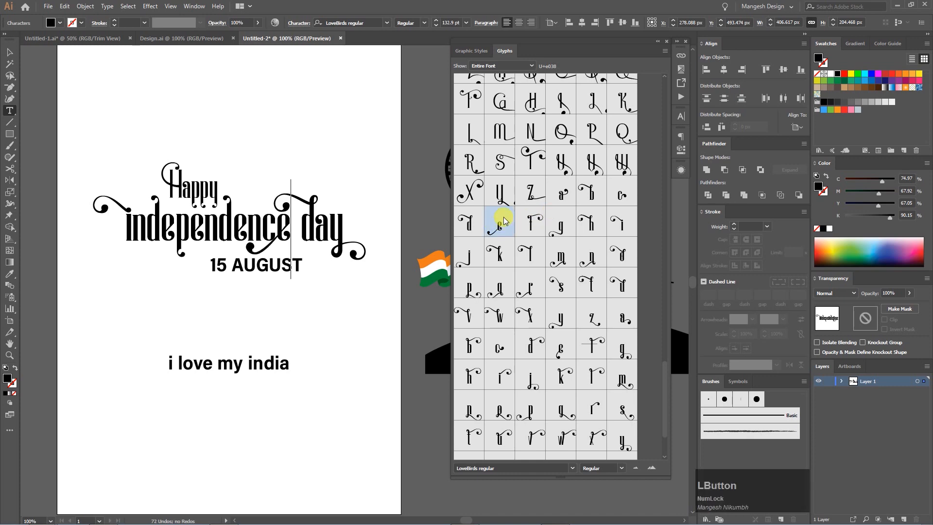
# - Replace the 'p' of 'independence' with a descending swash alternate and remove the duplicate letter
pyautogui.scroll(-2, 536, 358)
pyautogui.doubleClick(470, 318)
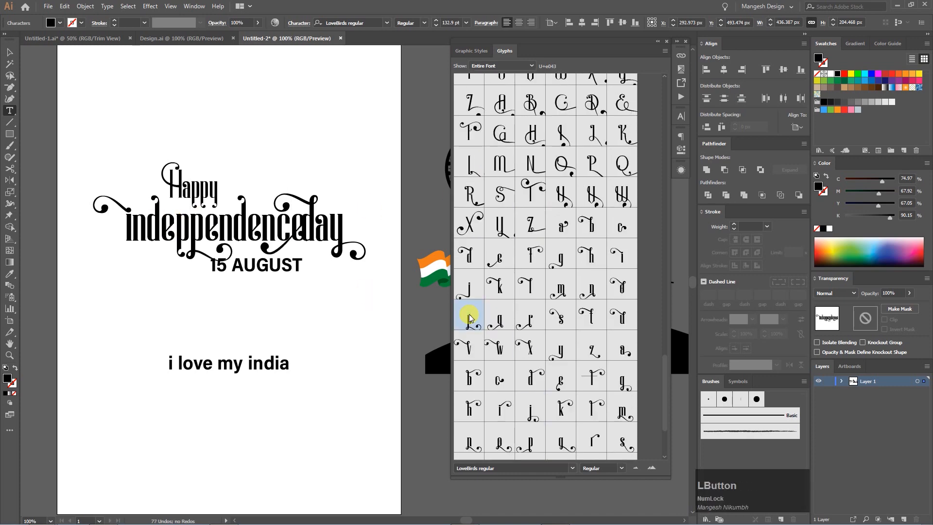
pyautogui.press('BackSpace')
# - Replace the final 'e' of 'independence' with the alternate that has an upper curl
pyautogui.moveTo(275, 224); pyautogui.dragTo(291, 228)
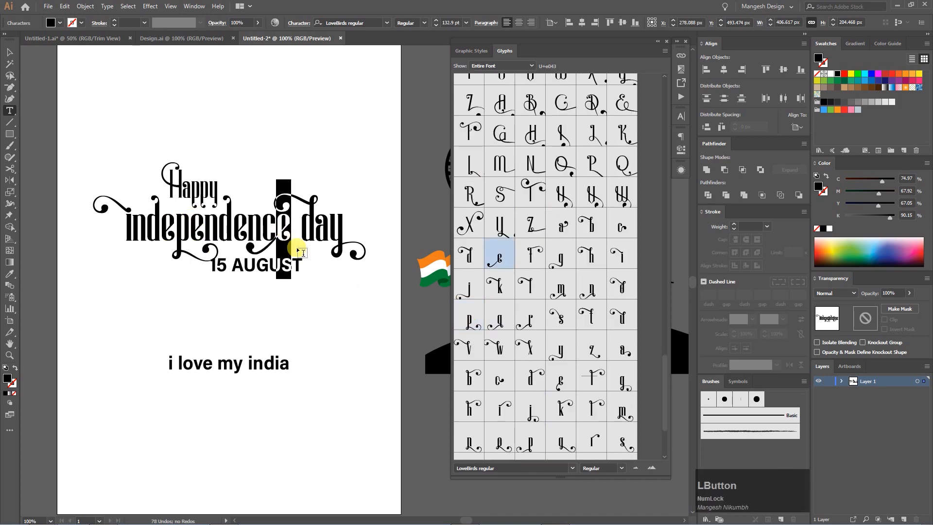
pyautogui.scroll(-2, 598, 343)
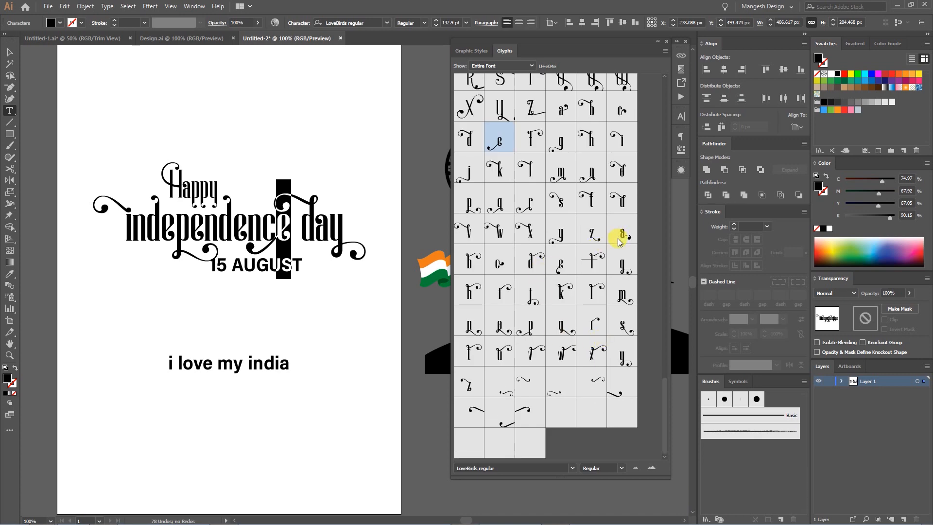
pyautogui.doubleClick(559, 265)
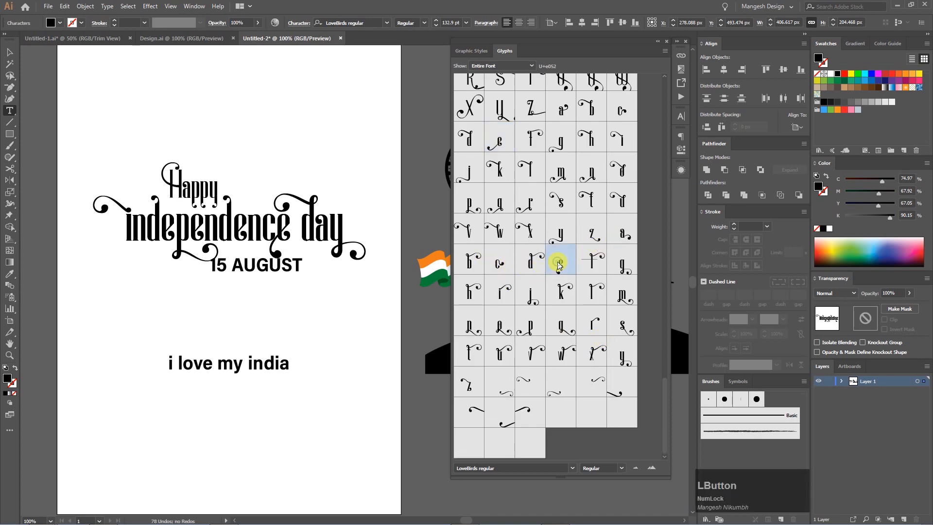
# - Replace the first letter of 'independence' with a capital 'I'
pyautogui.click(119, 227)
pyautogui.hotkey('shift', 'Right')
pyautogui.write('I')
# - Replace the first 'd' and the 'p' of 'Independence' with other LoveBirds swash alternates
pyautogui.moveTo(150, 218); pyautogui.dragTo(161, 220)
pyautogui.scroll(-2, 645, 177)
pyautogui.moveTo(665, 213); pyautogui.dragTo(664, 417)
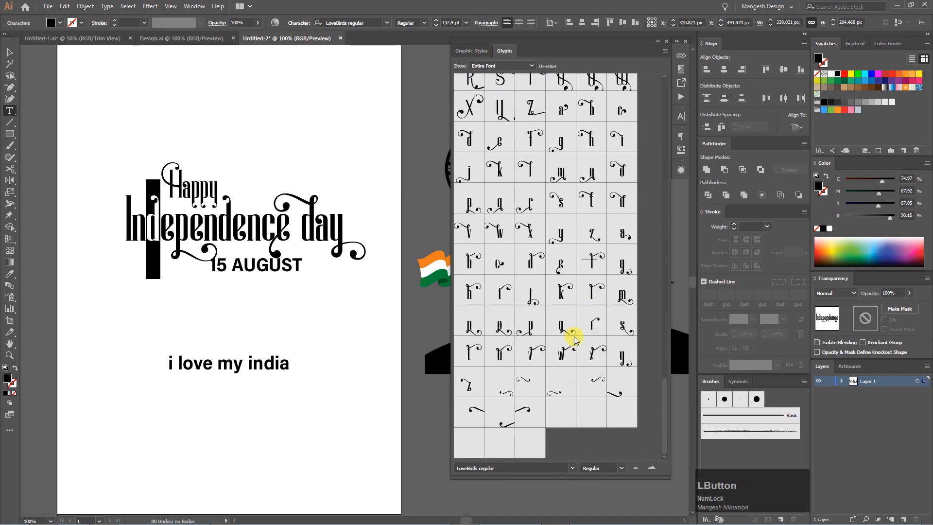
pyautogui.doubleClick(535, 265)
pyautogui.moveTo(173, 216); pyautogui.dragTo(189, 216)
pyautogui.doubleClick(525, 324)
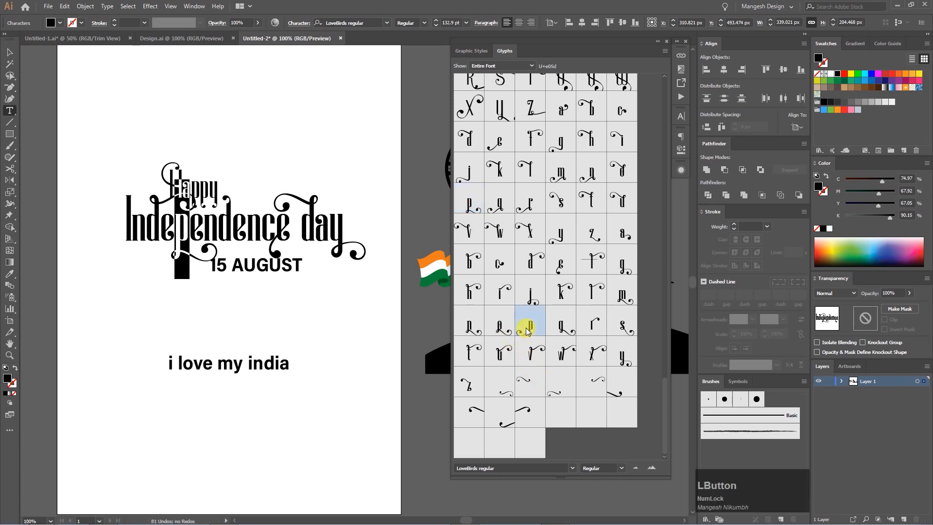
# - Move the 'Happy' text up, clear of the 'Independence day' lettering
pyautogui.press('Escape')
pyautogui.moveTo(249, 150); pyautogui.dragTo(288, 128)
pyautogui.click(337, 108)
# - Replace the first 'd' of 'Independence' with the upper-swash alternate of 'b' and its capital 'I' with a lowercase 'i'
pyautogui.doubleClick(147, 198)
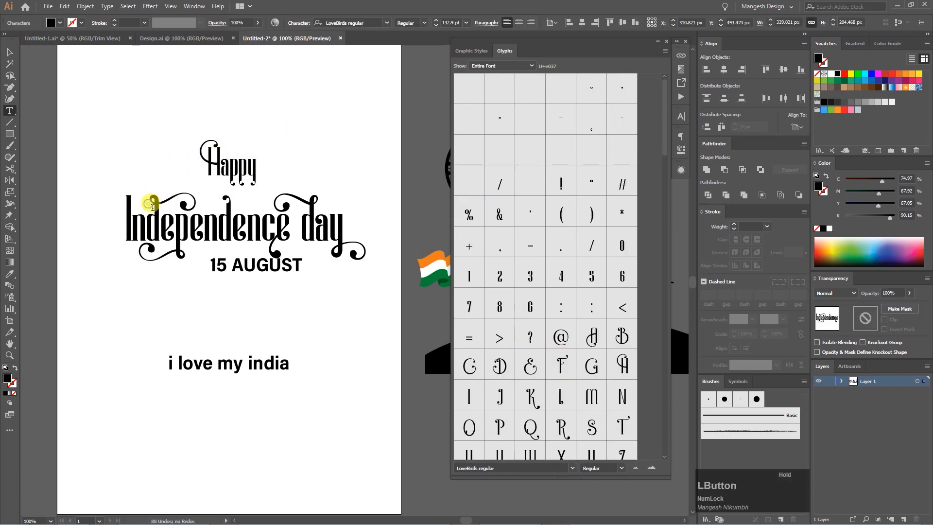
pyautogui.moveTo(152, 203); pyautogui.dragTo(161, 206)
pyautogui.scroll(-10, 558, 354)
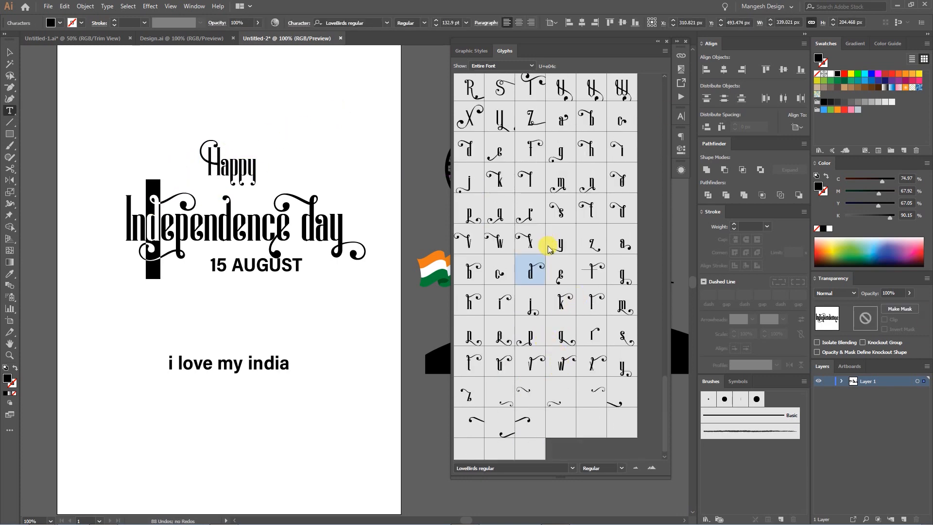
pyautogui.doubleClick(594, 118)
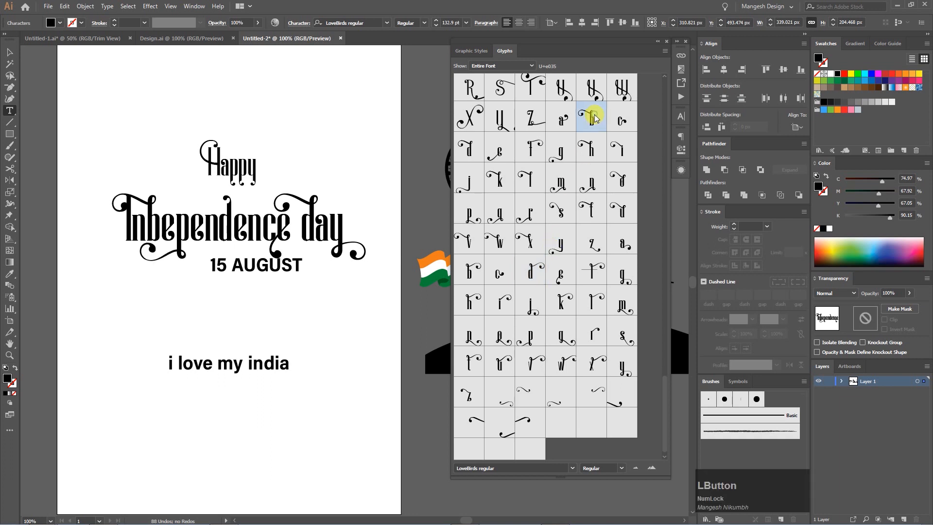
pyautogui.click(132, 209)
# - Move 'Happy' down toward the headline and replace its first 'p' and its 'y' with swash alternates
pyautogui.moveTo(223, 155); pyautogui.dragTo(213, 178)
pyautogui.scroll(-10, 537, 329)
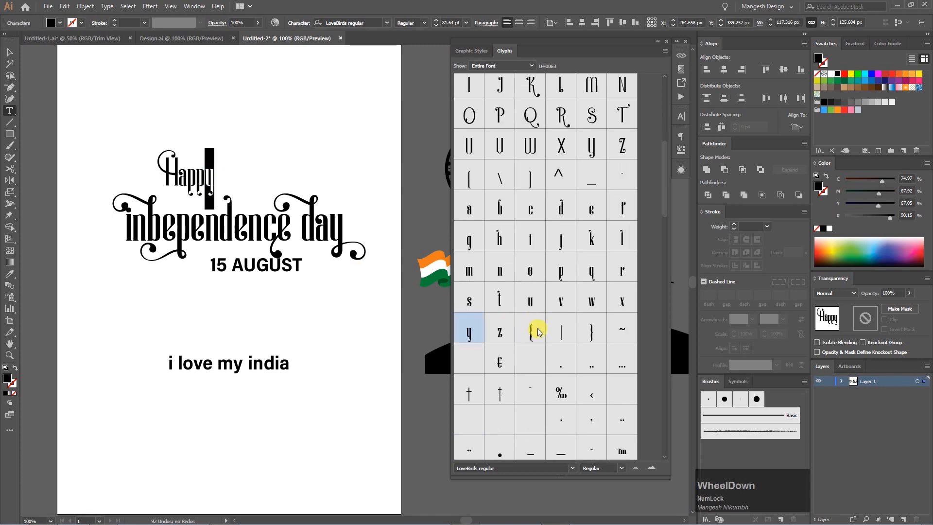
pyautogui.scroll(-10, 562, 338)
pyautogui.doubleClick(533, 322)
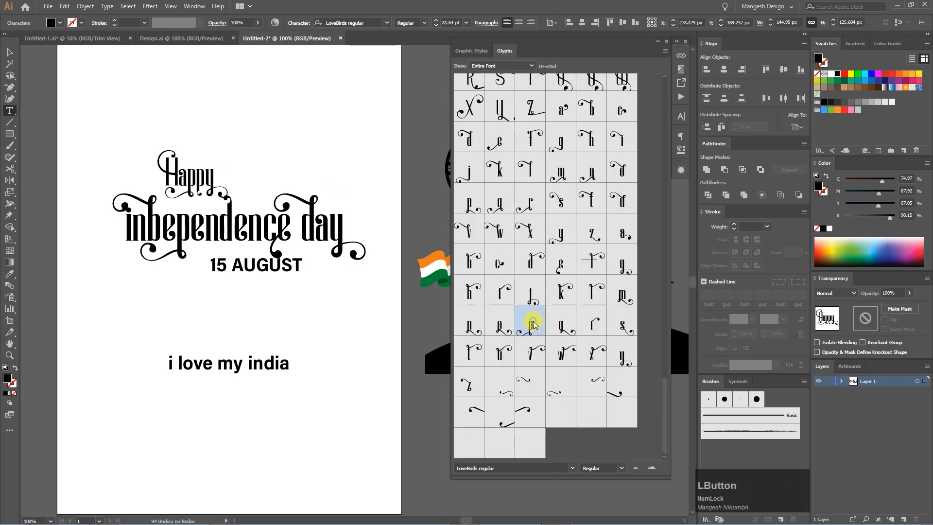
# - Shift the 'Happy' text slightly down and left so it nests against the start of 'independence'
pyautogui.click(10, 54)
pyautogui.press('Left')
pyautogui.press('Left')
pyautogui.press('Down')
pyautogui.press('Down')
pyautogui.press('Down')
pyautogui.press('Down')
pyautogui.press('Down')
pyautogui.press('Left')
# - Try another LoveBirds glyph near the end of 'independence' and put the plain 'n' back
pyautogui.click(258, 269)
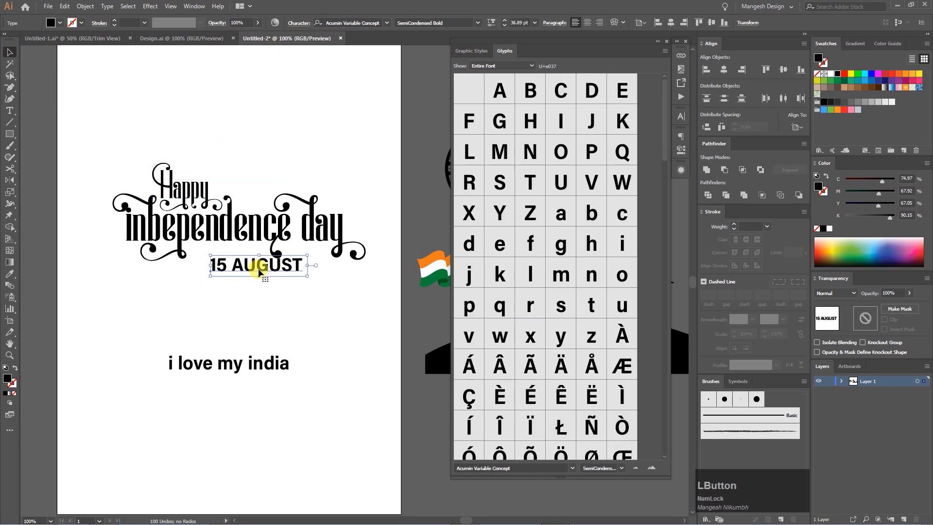
pyautogui.hotkey('ctrl', 'z')
pyautogui.hotkey('ctrl', 'z')
pyautogui.scroll(-5, 562, 291)
pyautogui.doubleClick(592, 327)
pyautogui.click(10, 52)
pyautogui.moveTo(266, 318); pyautogui.dragTo(268, 262)
pyautogui.doubleClick(266, 224)
pyautogui.press('BackSpace')
pyautogui.write('n')
pyautogui.press('Escape')
# - Scale the '15 AUGUST' text down to about 28 pt, place it directly under 'independence', and close the Glyphs panel
pyautogui.click(286, 155)
pyautogui.click(248, 255)
pyautogui.moveTo(196, 246); pyautogui.dragTo(190, 242)
pyautogui.moveTo(268, 262); pyautogui.dragTo(261, 260)
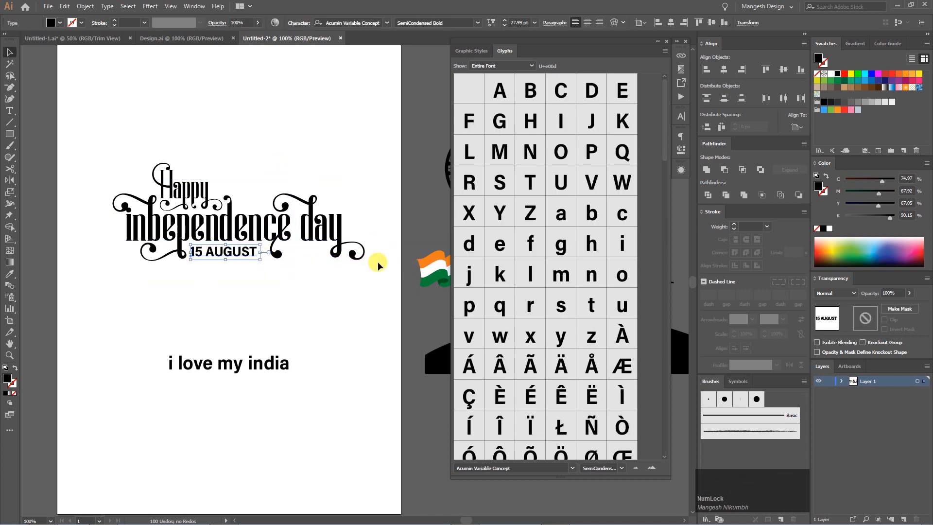
pyautogui.click(328, 307)
pyautogui.click(666, 41)
pyautogui.hotkey('ctrl', '-')
pyautogui.hotkey('ctrl', '0')
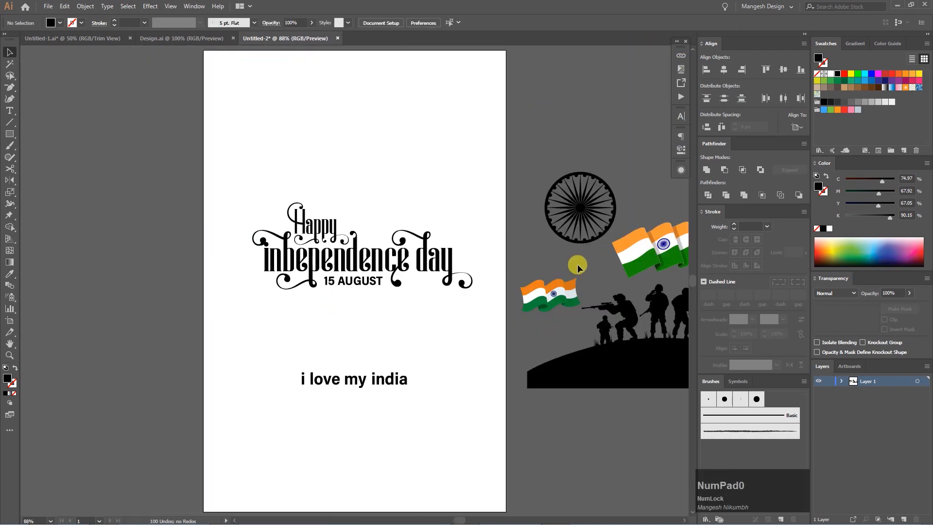
# - Bring the silhouette of the man with the flagpole onto the poster and scale it down above the middle of 'independence'
pyautogui.moveTo(562, 251); pyautogui.dragTo(431, 258)
pyautogui.press('Tab')
pyautogui.moveTo(620, 246); pyautogui.dragTo(656, 240)
pyautogui.moveTo(761, 336); pyautogui.dragTo(265, 183)
pyautogui.moveTo(270, 167); pyautogui.dragTo(284, 233)
pyautogui.moveTo(323, 53); pyautogui.dragTo(265, 115)
pyautogui.hotkey('ctrl', '+')
pyautogui.moveTo(237, 256); pyautogui.dragTo(308, 207)
pyautogui.moveTo(238, 278); pyautogui.dragTo(256, 263)
pyautogui.hotkey('ctrl', 'z')
pyautogui.click(319, 251)
pyautogui.press('Tab')
# - Lock the 'Happy', 'independence' and 'day' text objects
pyautogui.moveTo(160, 252); pyautogui.dragTo(186, 340)
pyautogui.keyDown('shift'); pyautogui.click(334, 340); pyautogui.keyUp('shift')
pyautogui.click(86, 6)
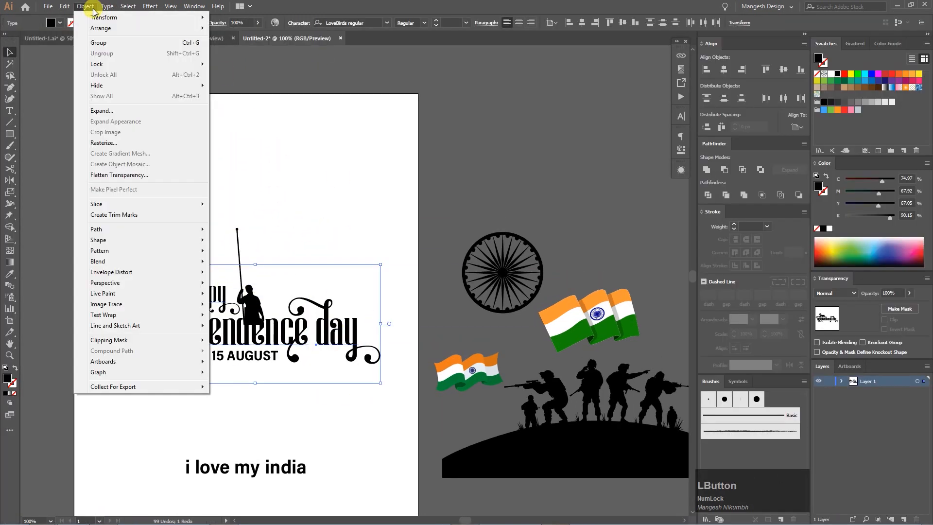
pyautogui.moveTo(118, 66)
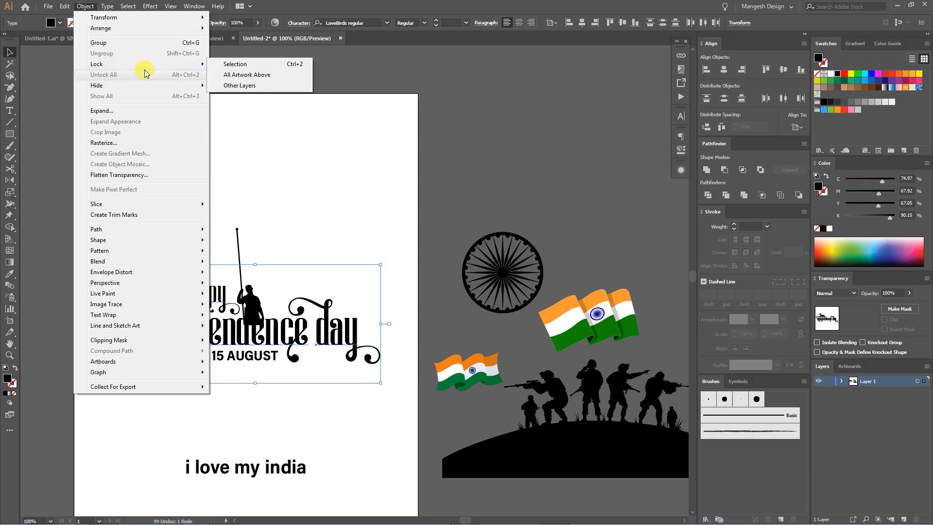
pyautogui.click(238, 66)
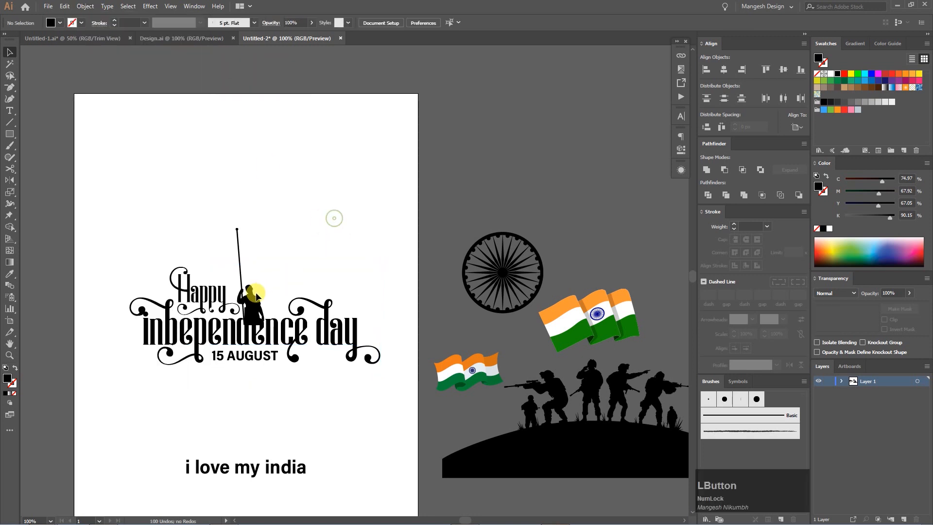
# - Adjust the flagpole man's position so he stands on top of 'independence', to the right of 'Happy'
pyautogui.click(258, 293)
pyautogui.moveTo(253, 303); pyautogui.dragTo(266, 296)
pyautogui.press('Down')
pyautogui.press('Down')
pyautogui.press('Down')
pyautogui.press('Down')
pyautogui.press('Down')
pyautogui.press('Down')
pyautogui.press('Right')
pyautogui.press('Right')
pyautogui.press('Right')
pyautogui.press('Right')
pyautogui.press('Right')
pyautogui.click(322, 231)
# - Place the Ashoka Chakra wheel behind the greeting at about 422 px wide and fill it with light grey
pyautogui.press('space')
pyautogui.moveTo(482, 411); pyautogui.dragTo(470, 370)
pyautogui.moveTo(493, 235); pyautogui.dragTo(252, 267)
pyautogui.moveTo(294, 221); pyautogui.dragTo(340, 158)
pyautogui.click(332, 223)
pyautogui.click(332, 223)
pyautogui.click(884, 102)
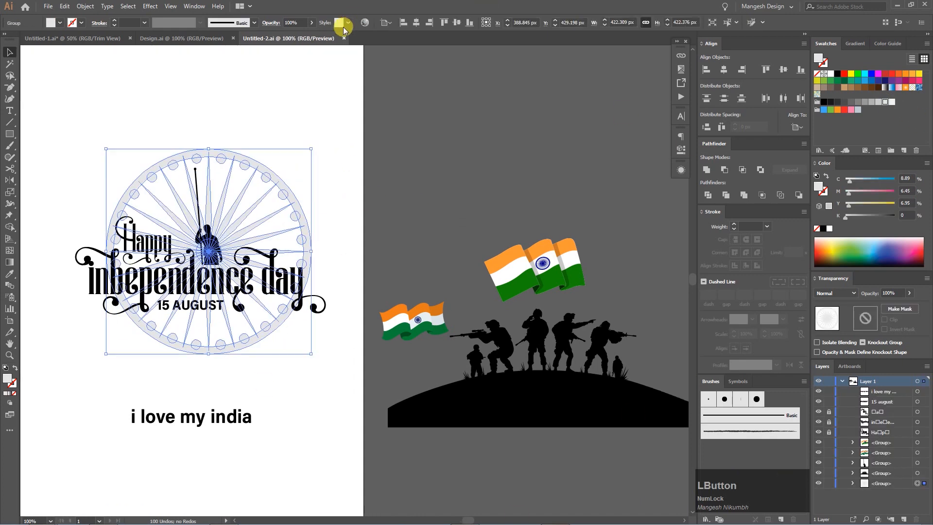
# - Scale the grey chakra wheel down slightly and keep it centred behind the greeting
pyautogui.moveTo(293, 37); pyautogui.dragTo(291, 36)
pyautogui.click(390, 133)
pyautogui.moveTo(405, 178); pyautogui.dragTo(414, 179)
pyautogui.moveTo(318, 254)
pyautogui.mouseDown()
pyautogui.moveTo(309, 251)
pyautogui.moveTo(319, 252)
pyautogui.mouseUp()
pyautogui.moveTo(321, 353); pyautogui.dragTo(310, 342)
pyautogui.click(360, 199)
# - Move the small wavy Indian flag onto the man's flagpole and scale it down to fit
pyautogui.moveTo(357, 185); pyautogui.dragTo(372, 194)
pyautogui.moveTo(440, 332); pyautogui.dragTo(248, 189)
pyautogui.moveTo(307, 163); pyautogui.dragTo(285, 134)
pyautogui.click(389, 191)
# - Try the larger folded Indian flag on the pole at a reduced size, and move it back off the artboard
pyautogui.moveTo(539, 274); pyautogui.dragTo(242, 179)
pyautogui.moveTo(378, 182); pyautogui.dragTo(410, 217)
pyautogui.hotkey('ctrl', '+')
pyautogui.moveTo(338, 144); pyautogui.dragTo(227, 207)
pyautogui.click(321, 181)
pyautogui.click(392, 240)
pyautogui.moveTo(400, 250); pyautogui.dragTo(443, 295)
pyautogui.hotkey('ctrl', '+')
pyautogui.moveTo(238, 251); pyautogui.dragTo(573, 271)
# - Fit the small wavy flag against the tip of the man's flagpole
pyautogui.moveTo(278, 130); pyautogui.dragTo(258, 237)
pyautogui.click(323, 131)
pyautogui.moveTo(324, 132); pyautogui.dragTo(335, 134)
pyautogui.hotkey('ctrl', '0')
# - Unite the soldiers-and-hill silhouette into one shape and centre it horizontally at the bottom of the poster
pyautogui.moveTo(681, 319); pyautogui.dragTo(370, 312)
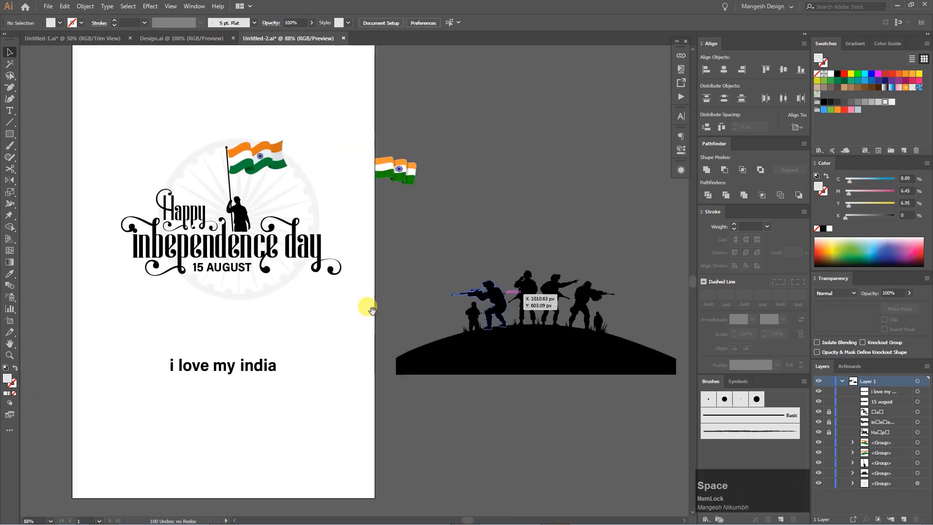
pyautogui.click(552, 327)
pyautogui.click(707, 170)
pyautogui.moveTo(563, 317); pyautogui.dragTo(268, 422)
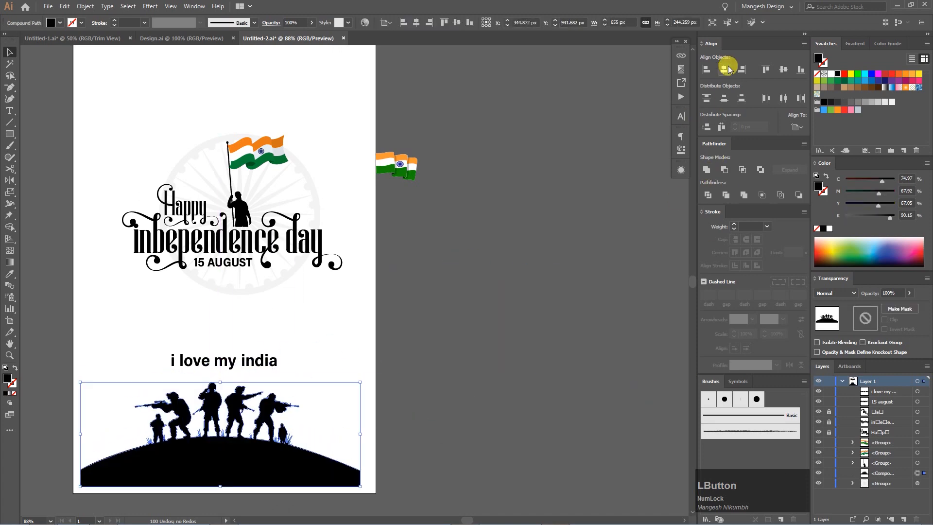
pyautogui.click(724, 69)
# - Enlarge the soldiers silhouette until the hill extends past both poster sides, and move the slogan up above the soldiers
pyautogui.moveTo(275, 470); pyautogui.dragTo(312, 438)
pyautogui.moveTo(402, 349); pyautogui.dragTo(456, 329)
pyautogui.moveTo(308, 391); pyautogui.dragTo(312, 420)
pyautogui.moveTo(307, 413); pyautogui.dragTo(306, 425)
pyautogui.moveTo(306, 328); pyautogui.dragTo(313, 354)
pyautogui.moveTo(486, 343); pyautogui.dragTo(441, 330)
# - Copy the word 'india' from the slogan and delete it, leaving 'i love my'
pyautogui.doubleClick(244, 343)
pyautogui.moveTo(243, 342); pyautogui.dragTo(295, 346)
pyautogui.hotkey('ctrl', 'c')
pyautogui.press('BackSpace')
pyautogui.press('BackSpace')
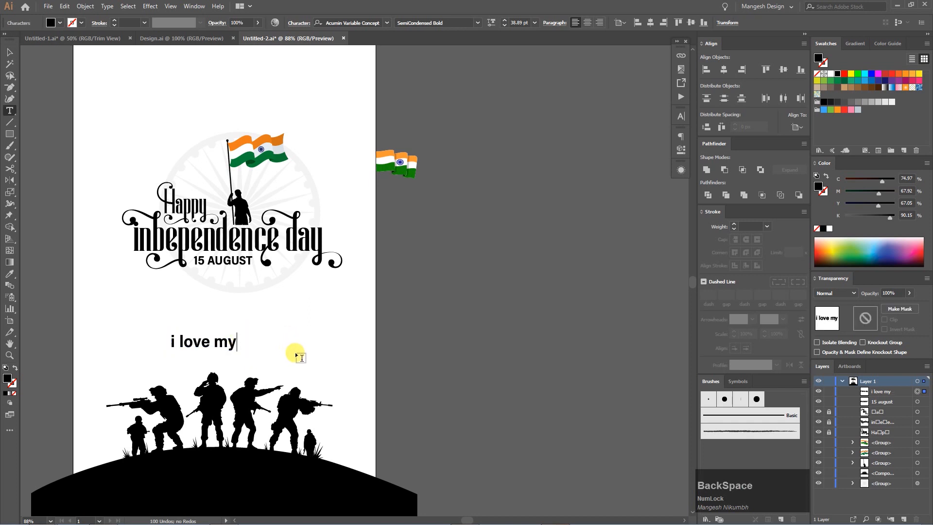
pyautogui.press('Escape')
# - Set 'i love my' in all caps and centre it horizontally on the artboard
pyautogui.click(298, 23)
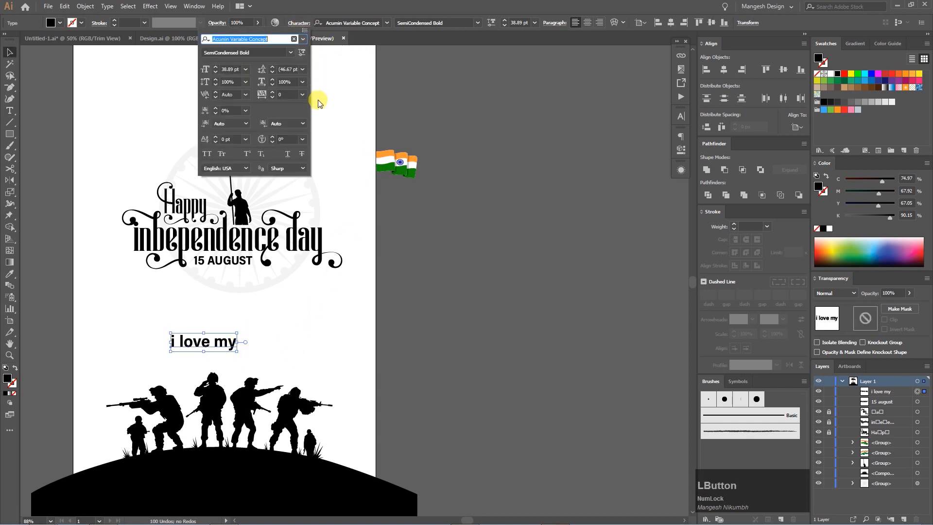
pyautogui.click(724, 70)
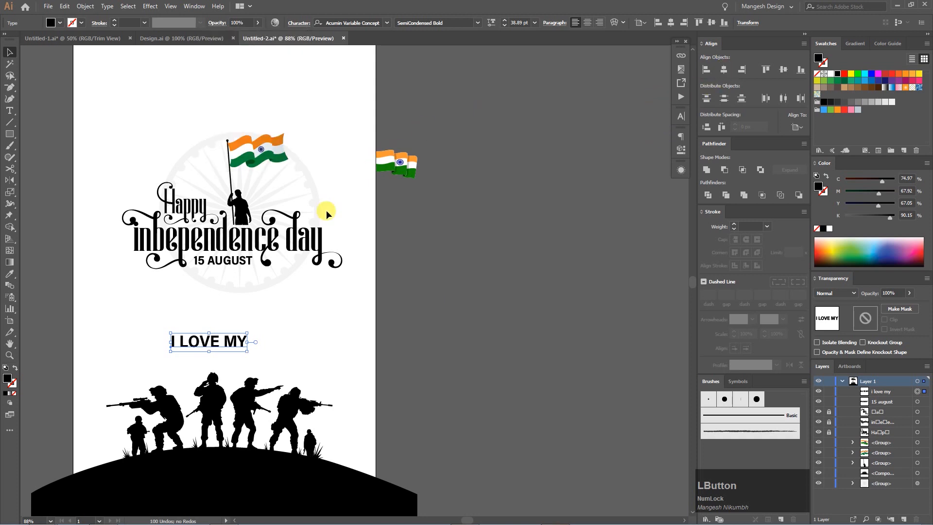
pyautogui.click(724, 70)
pyautogui.click(796, 128)
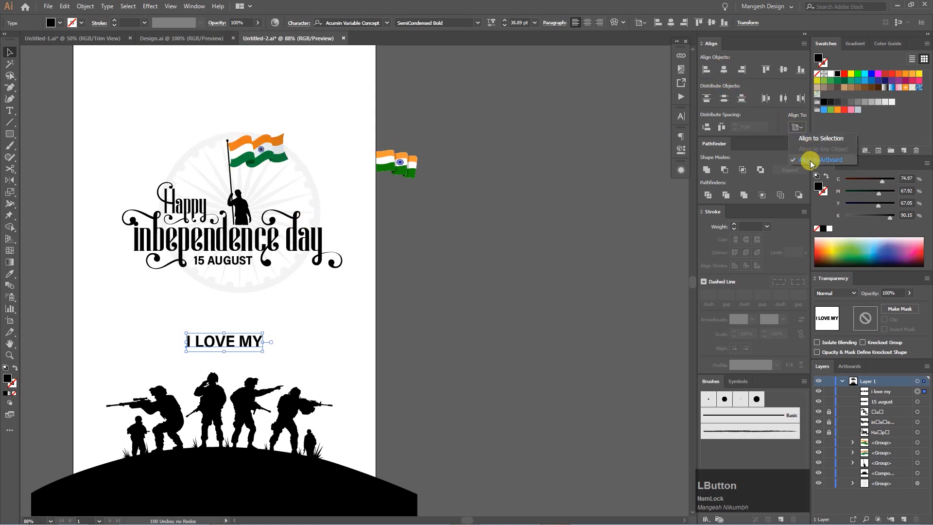
pyautogui.click(728, 86)
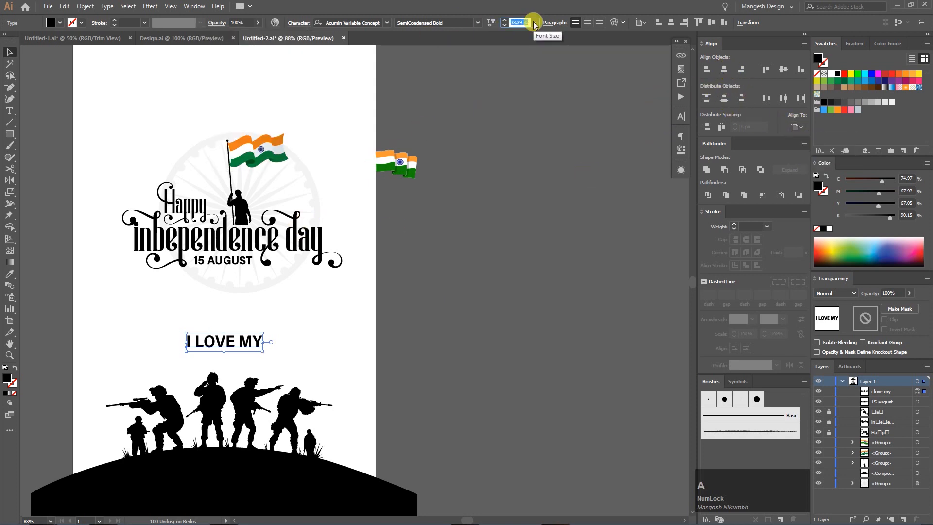
# - Set the 'I LOVE MY' text to 20 pt in a lighter font style and move it up
pyautogui.write('20')
pyautogui.press('KP_Enter')
pyautogui.click(475, 23)
pyautogui.scroll(2, 462, 194)
pyautogui.click(431, 260)
pyautogui.moveTo(228, 339); pyautogui.dragTo(228, 323)
# - Paste 'india' as a separate text object centred just below 'I LOVE MY'
pyautogui.moveTo(228, 323); pyautogui.dragTo(230, 341)
pyautogui.hotkey('ctrl', 'v')
pyautogui.press('Escape')
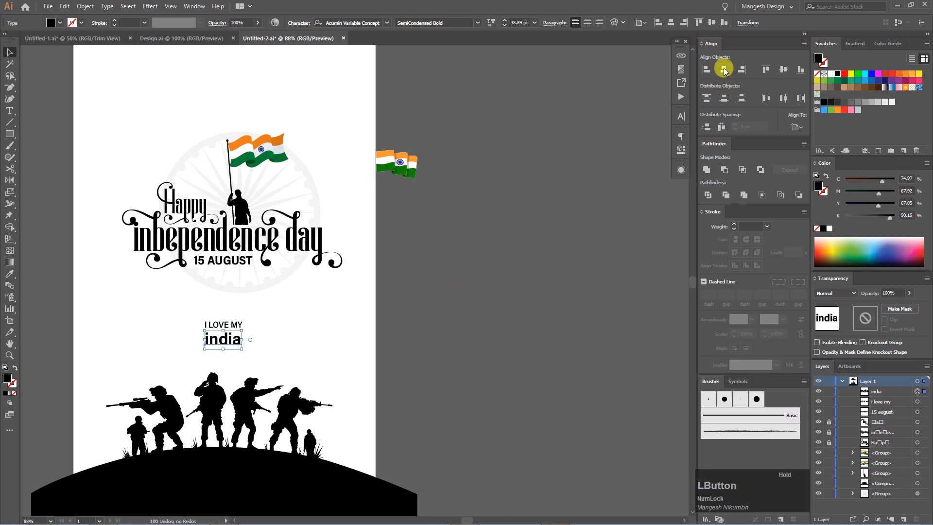
pyautogui.click(276, 333)
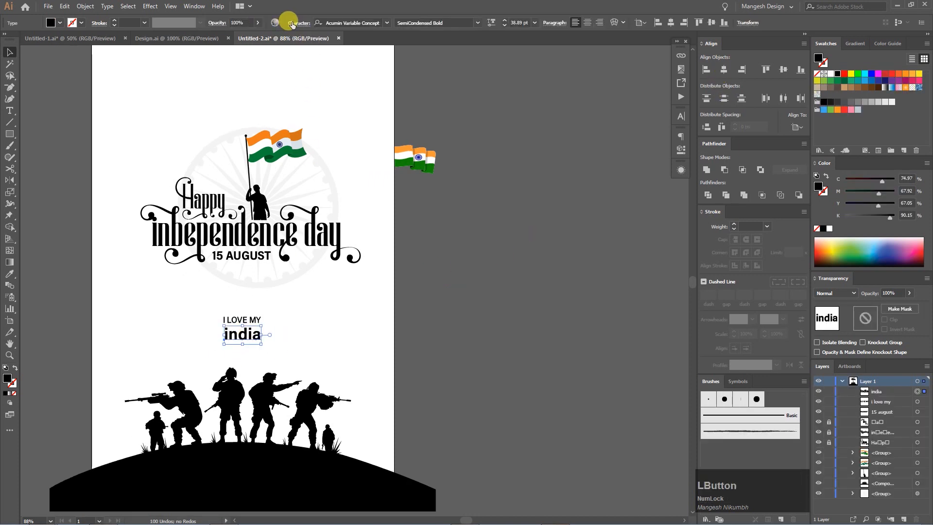
# - Set the 'india' text in the Beanie font and centre it horizontally on the artboard
pyautogui.write('be')
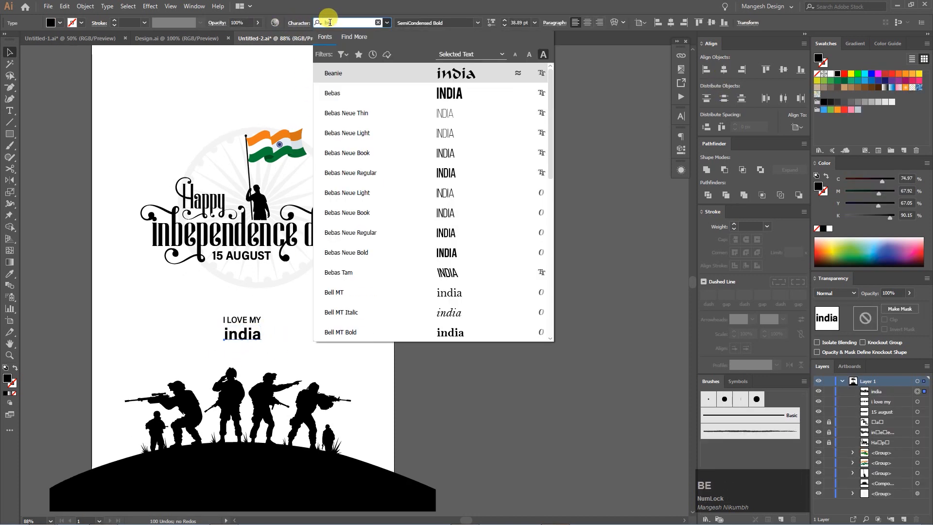
pyautogui.click(387, 74)
pyautogui.click(724, 70)
pyautogui.click(470, 237)
# - Delete the word 'MY' from 'I LOVE MY'
pyautogui.hotkey('ctrl', '=')
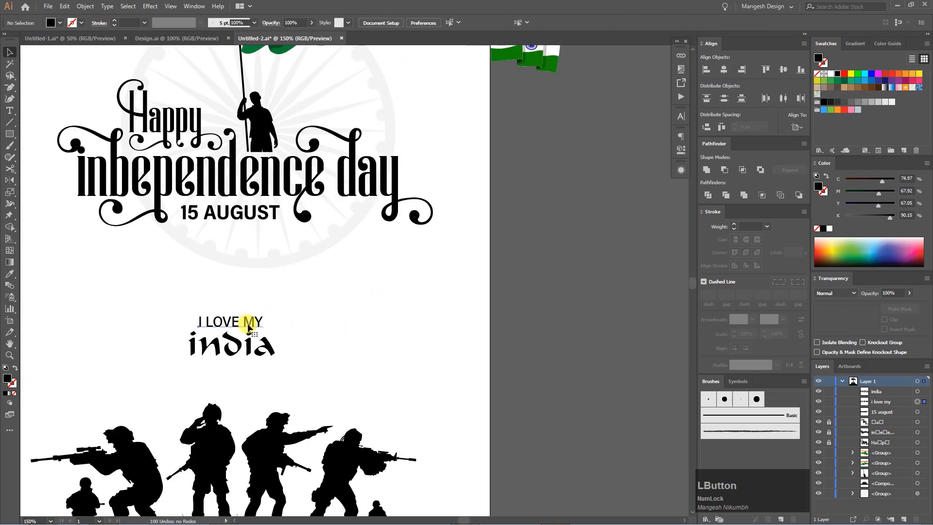
pyautogui.doubleClick(248, 326)
pyautogui.doubleClick(248, 324)
pyautogui.press('BackSpace')
pyautogui.press('Escape')
# - Enlarge the 'india' text to about 49 pt and capitalize its first letter
pyautogui.click(266, 346)
pyautogui.moveTo(276, 328); pyautogui.dragTo(274, 306)
pyautogui.click(551, 240)
pyautogui.scroll(-1, 389, 281)
pyautogui.doubleClick(286, 315)
pyautogui.press('Left')
pyautogui.hotkey('shift', 'Left')
pyautogui.press('Escape')
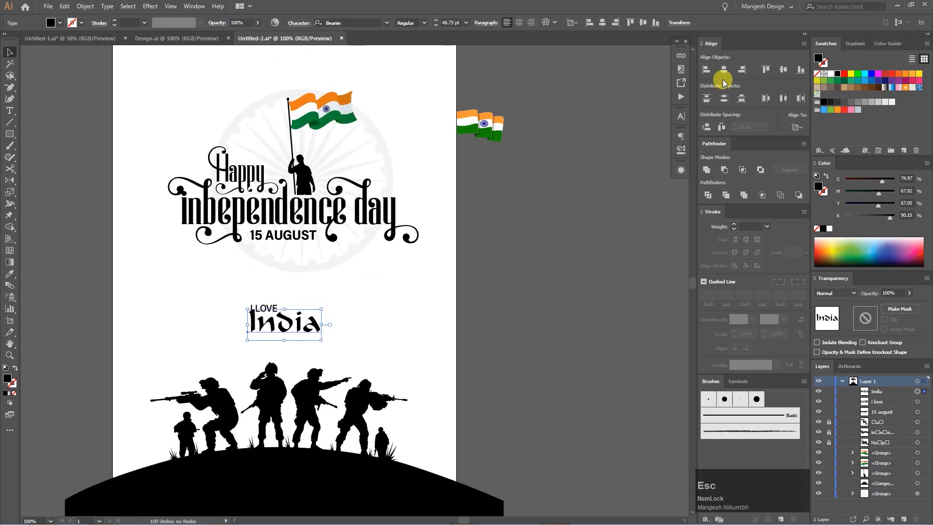
# - Centre the 'India' text horizontally on the artboard and delete the spare flag beside the artboard
pyautogui.click(723, 70)
pyautogui.click(507, 279)
pyautogui.hotkey('ctrl', '0')
pyautogui.hotkey('ctrl', '-')
pyautogui.moveTo(494, 204); pyautogui.dragTo(602, 192)
pyautogui.moveTo(638, 283); pyautogui.dragTo(523, 277)
pyautogui.moveTo(523, 277); pyautogui.dragTo(445, 152)
pyautogui.press('Delete')
pyautogui.hotkey('ctrl', '0')
pyautogui.moveTo(554, 279); pyautogui.dragTo(500, 265)
pyautogui.hotkey('ctrl', '-')
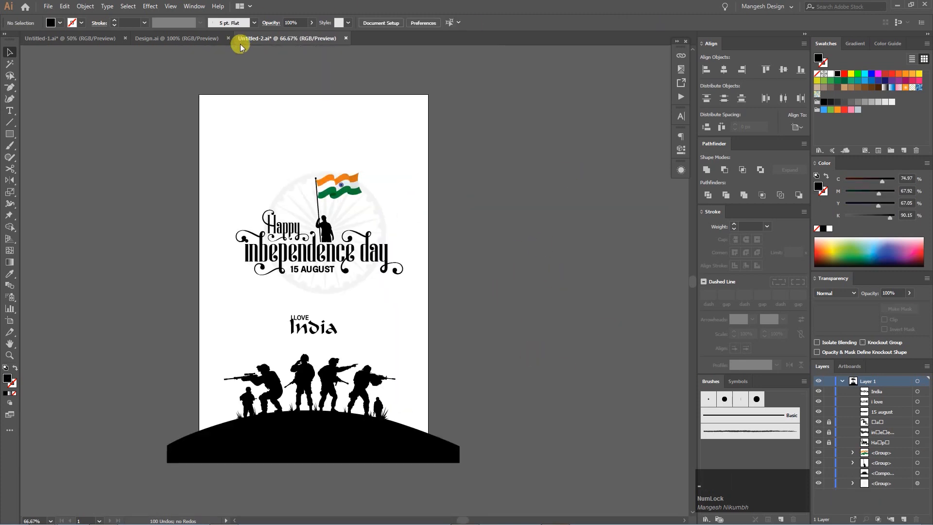
# - Turn on Trim View so artwork outside the artboard is hidden
pyautogui.click(170, 6)
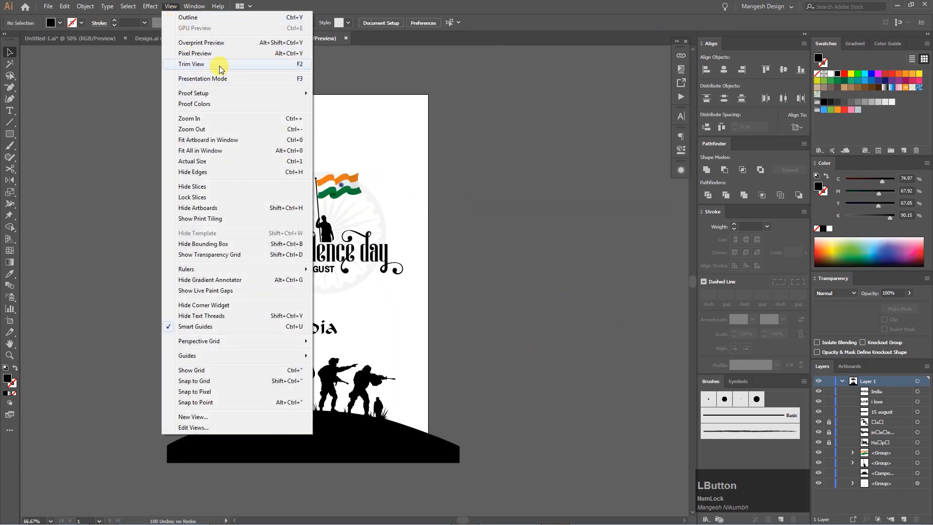
pyautogui.click(241, 63)
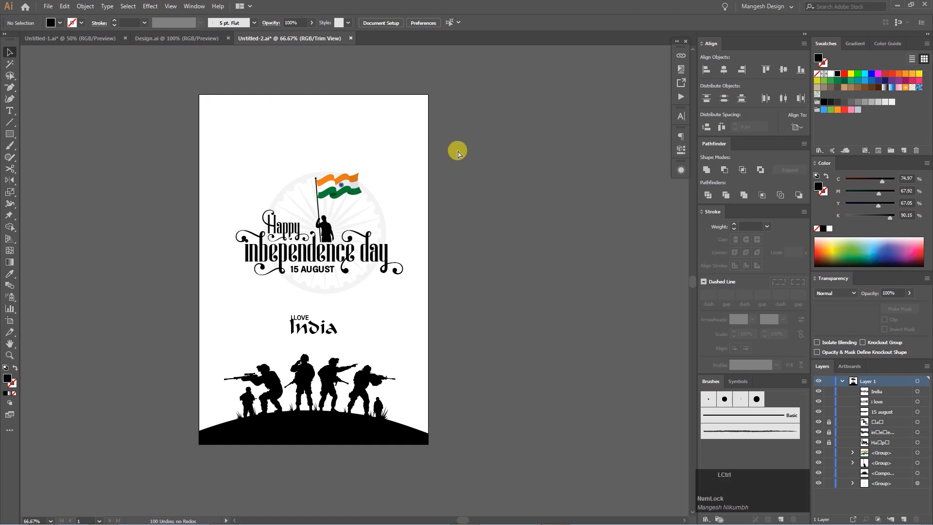
pyautogui.hotkey('ctrl', '0')
# - Bring the blue wave artwork from Design.ai into Untitled-2.ai and align it with the artboard's upper edge
pyautogui.click(166, 38)
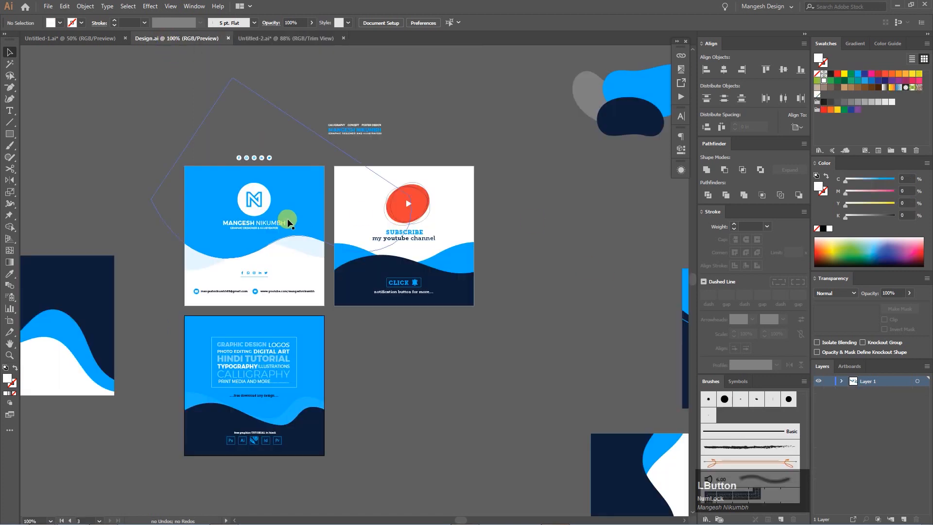
pyautogui.moveTo(253, 227); pyautogui.dragTo(485, 238)
pyautogui.moveTo(397, 264); pyautogui.dragTo(481, 203)
pyautogui.click(766, 69)
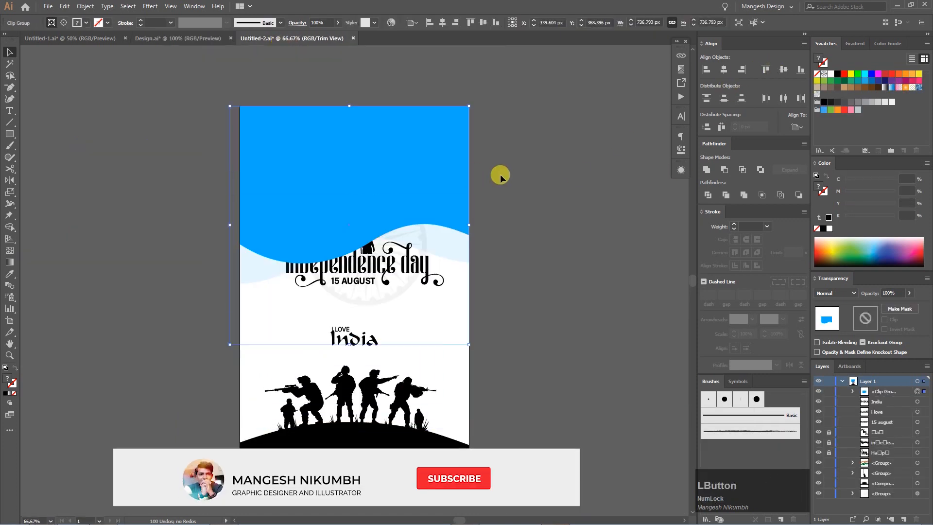
# - Send the wave artwork behind all other objects and move it up so the waves end above the flag
pyautogui.hotkey('ctrl', 'shift', '[')
pyautogui.click(517, 197)
pyautogui.moveTo(453, 240); pyautogui.dragTo(459, 156)
# - Recolour the front blue wave with the orange sampled from the flag
pyautogui.press('a')
pyautogui.click(392, 135)
pyautogui.press('i')
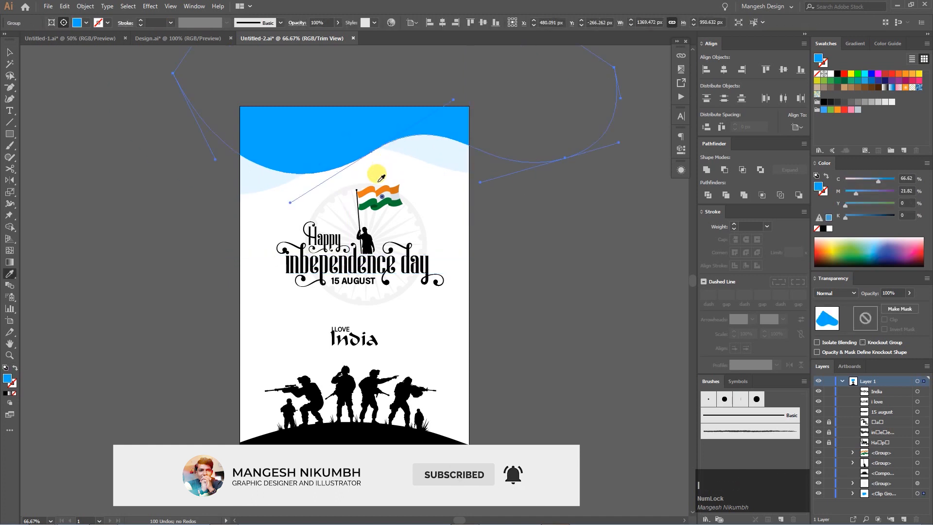
pyautogui.click(381, 190)
pyautogui.press('v')
pyautogui.click(493, 201)
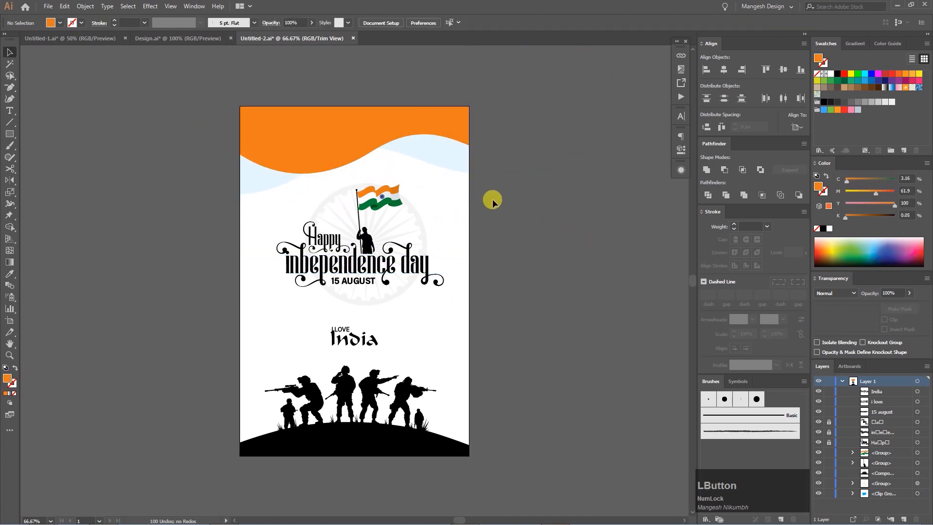
# - Recolour the light blue wave with the chakra wheel's grey and free both waves from their clip group
pyautogui.press('a')
pyautogui.click(439, 154)
pyautogui.press('i')
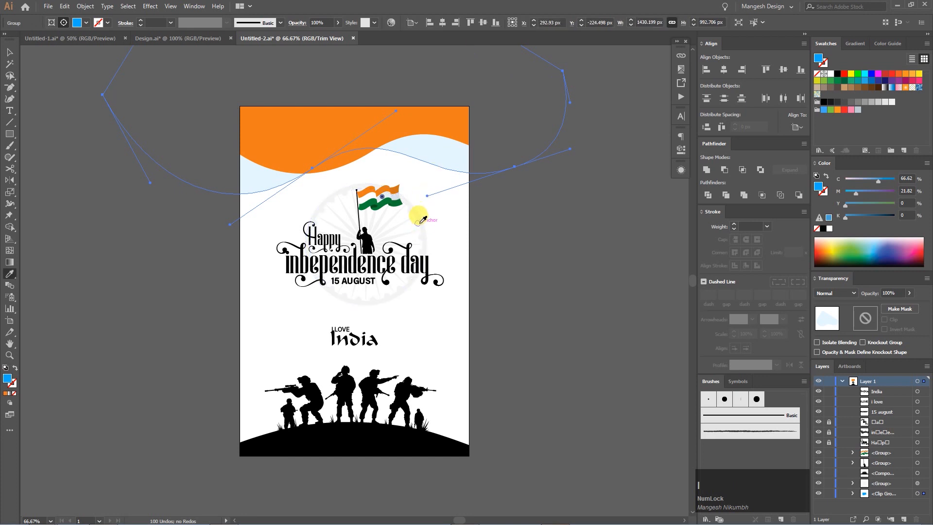
pyautogui.click(420, 213)
pyautogui.press('v')
pyautogui.click(538, 255)
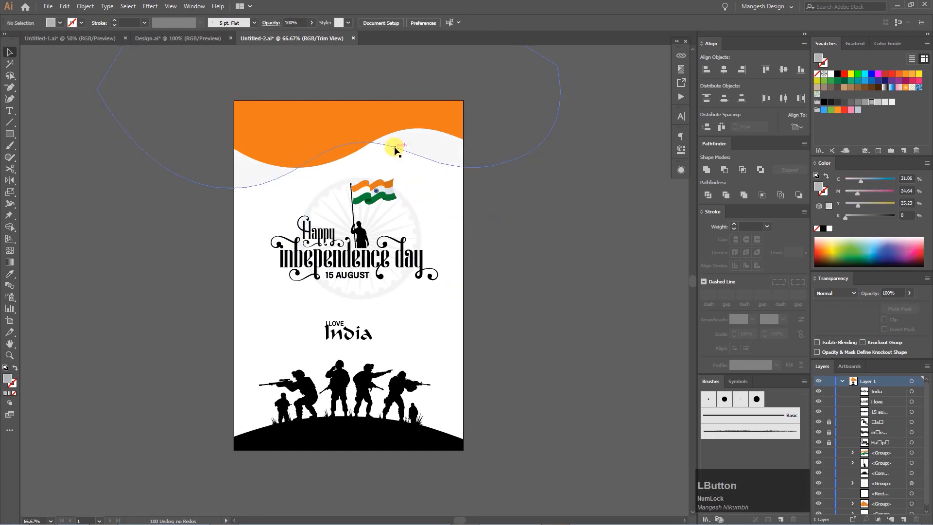
# - Duplicate the light grey wave to the poster's lower part and rotate it into place behind the soldiers
pyautogui.click(422, 144)
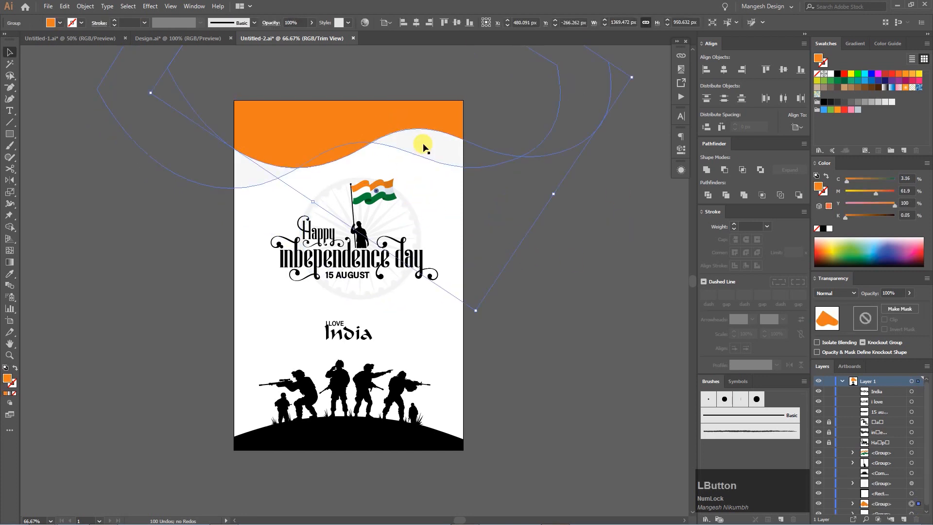
pyautogui.moveTo(435, 150); pyautogui.dragTo(448, 399)
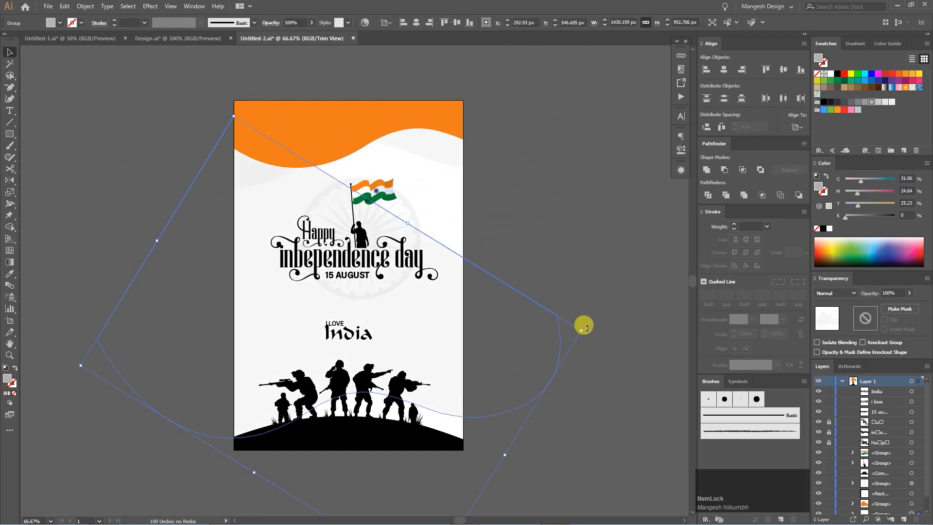
pyautogui.moveTo(412, 343); pyautogui.dragTo(370, 270)
pyautogui.click(521, 227)
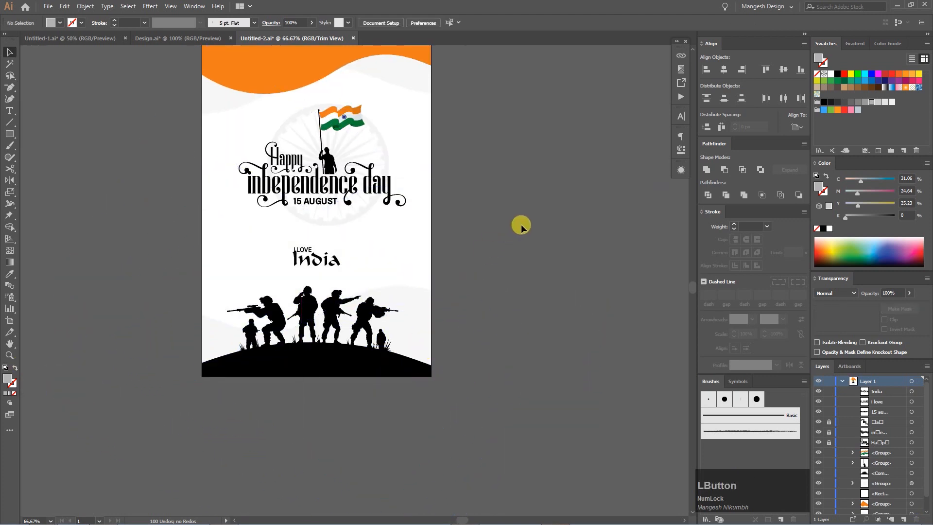
# - Recolour the soldiers and hill silhouette with the green sampled from the flag
pyautogui.click(306, 314)
pyautogui.press('i')
pyautogui.click(362, 121)
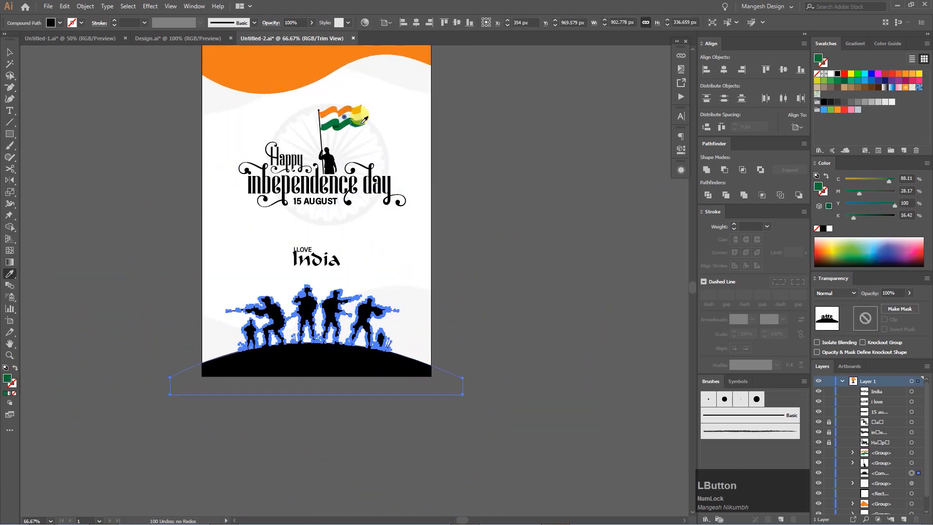
pyautogui.press('v')
pyautogui.click(485, 240)
# - Adjust the position of the lower grey wave behind the soldiers
pyautogui.keyDown('alt'); pyautogui.scroll(2, 486, 240); pyautogui.keyUp('alt')
pyautogui.scroll(-1, 548, 281)
pyautogui.click(547, 281)
pyautogui.moveTo(500, 343); pyautogui.dragTo(479, 385)
pyautogui.click(550, 265)
pyautogui.scroll(1, 550, 265)
pyautogui.click(553, 266)
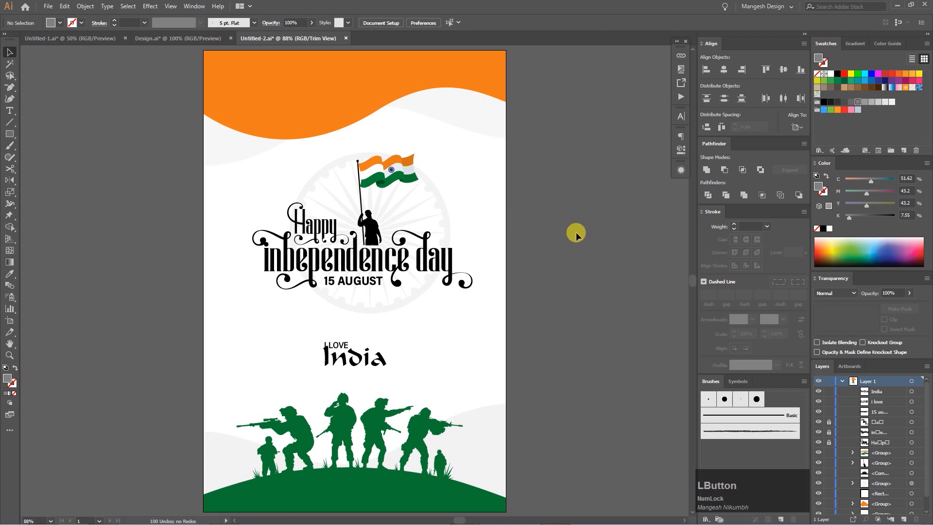
# - Keep a spare copy of the 'India' text off the artboard and convert the original to outlines
pyautogui.moveTo(366, 364); pyautogui.dragTo(274, 360)
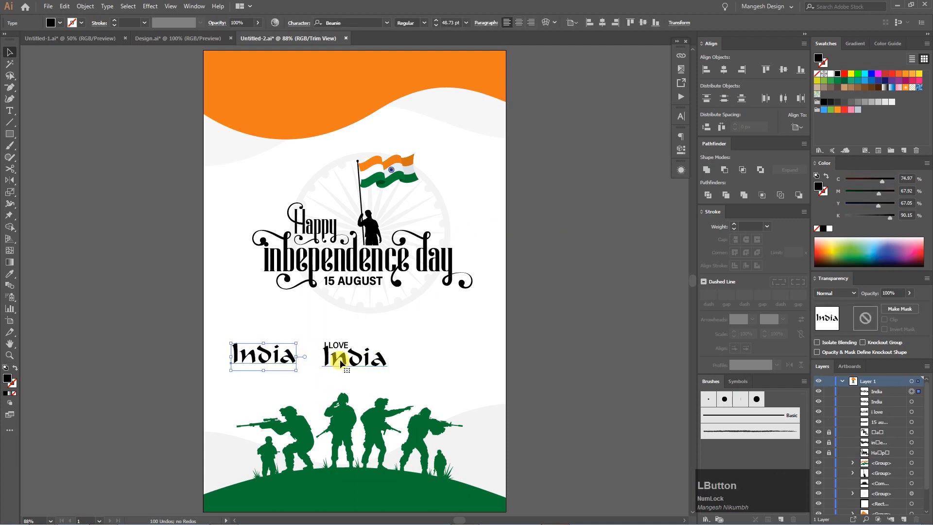
pyautogui.rightClick(340, 360)
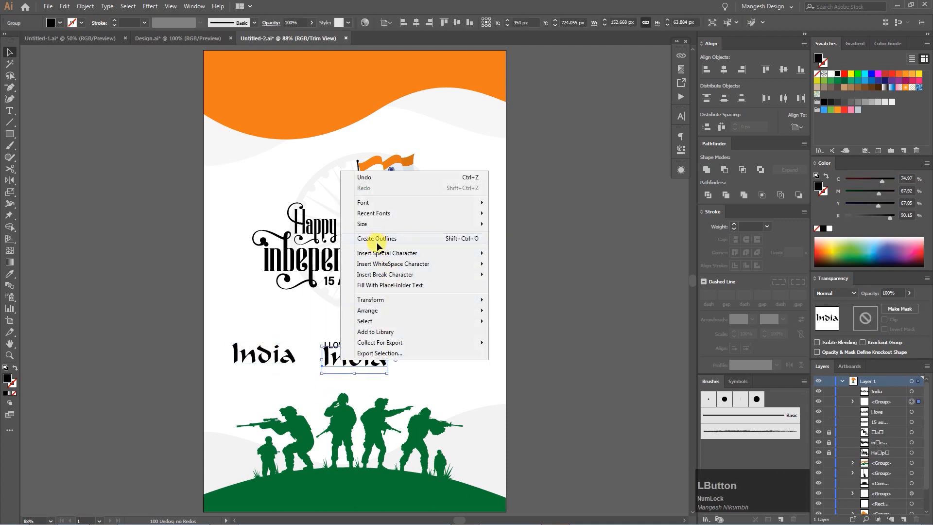
pyautogui.click(378, 238)
pyautogui.moveTo(277, 360); pyautogui.dragTo(162, 360)
# - Lower the outlined 'India' lettering to 40% opacity and lock it as a tracing guide
pyautogui.click(359, 361)
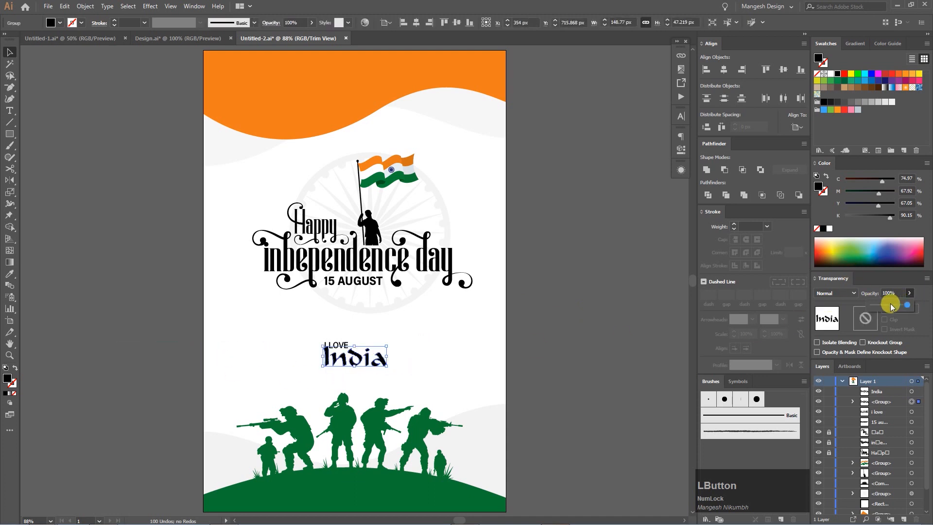
pyautogui.moveTo(893, 306); pyautogui.dragTo(885, 306)
pyautogui.rightClick(368, 360)
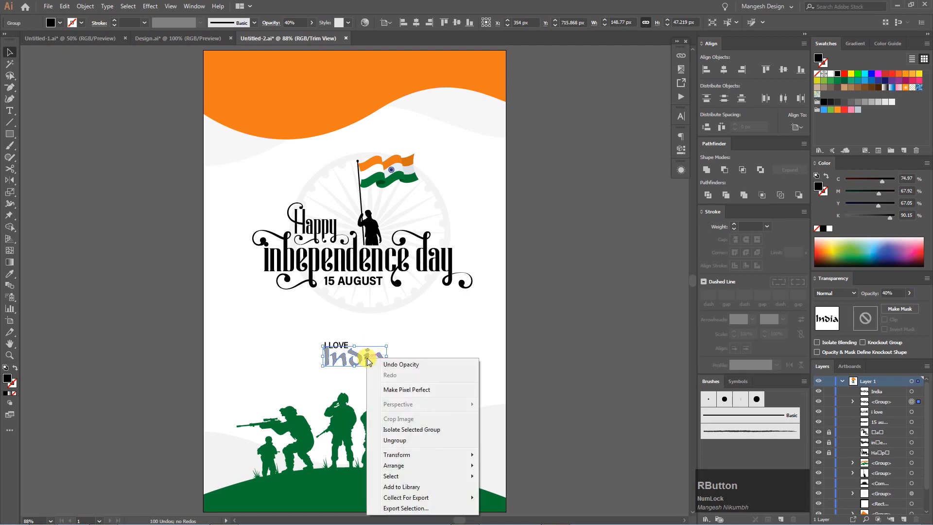
pyautogui.click(514, 324)
pyautogui.hotkey('ctrl', '1')
pyautogui.click(85, 7)
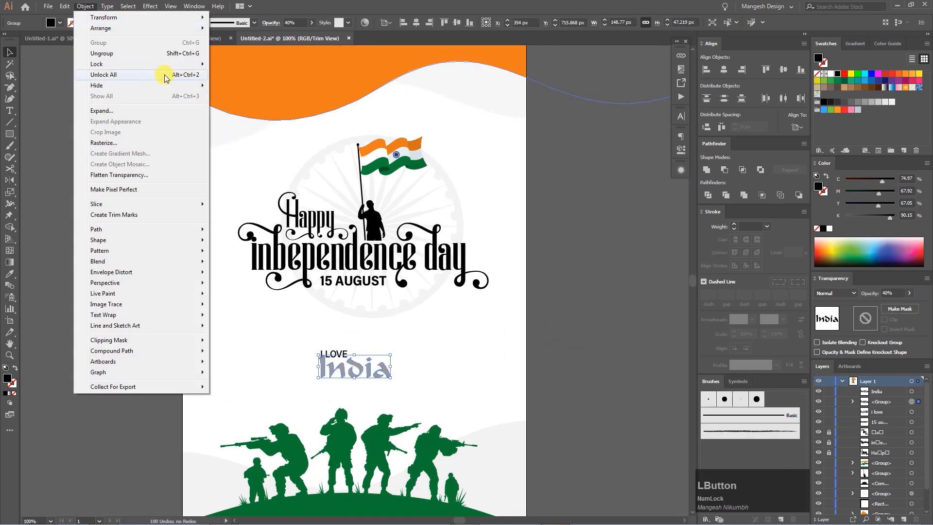
pyautogui.moveTo(174, 68)
pyautogui.click(242, 68)
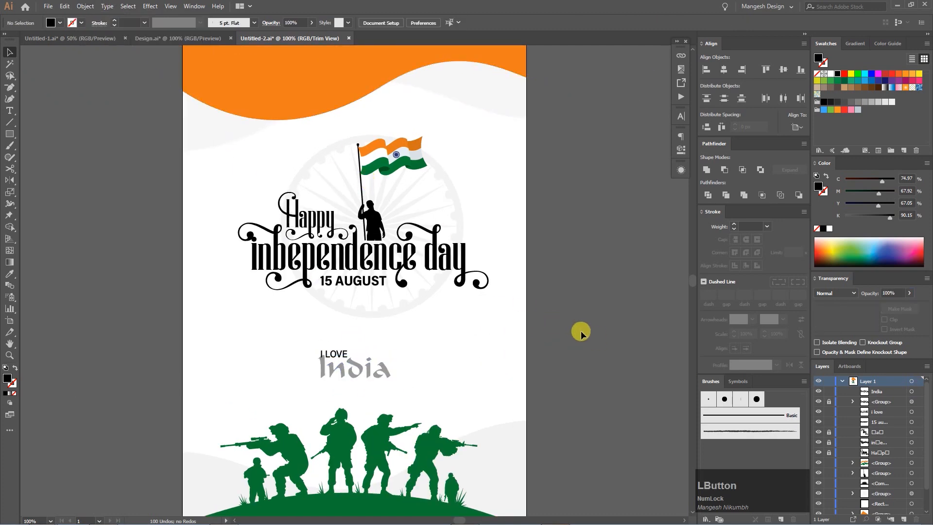
# - Set the 5 pt. Flat calligraphic brush to an angle of -133°
pyautogui.scroll(2, 456, 290)
pyautogui.doubleClick(740, 399)
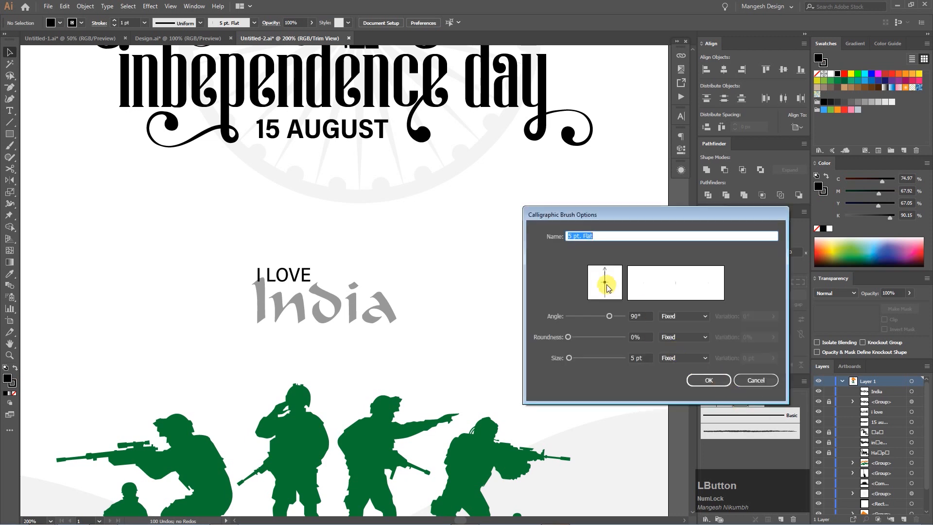
pyautogui.moveTo(604, 294); pyautogui.dragTo(598, 295)
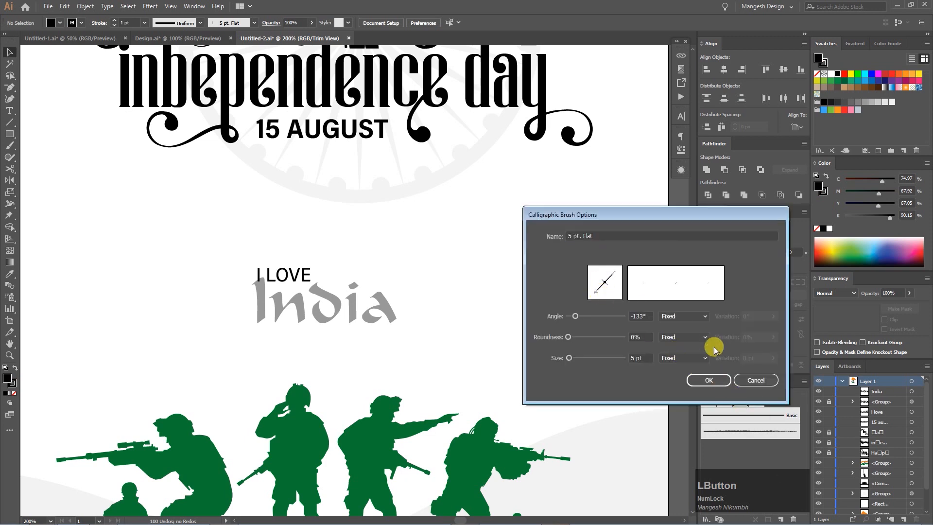
pyautogui.click(686, 336)
pyautogui.click(693, 316)
pyautogui.click(684, 316)
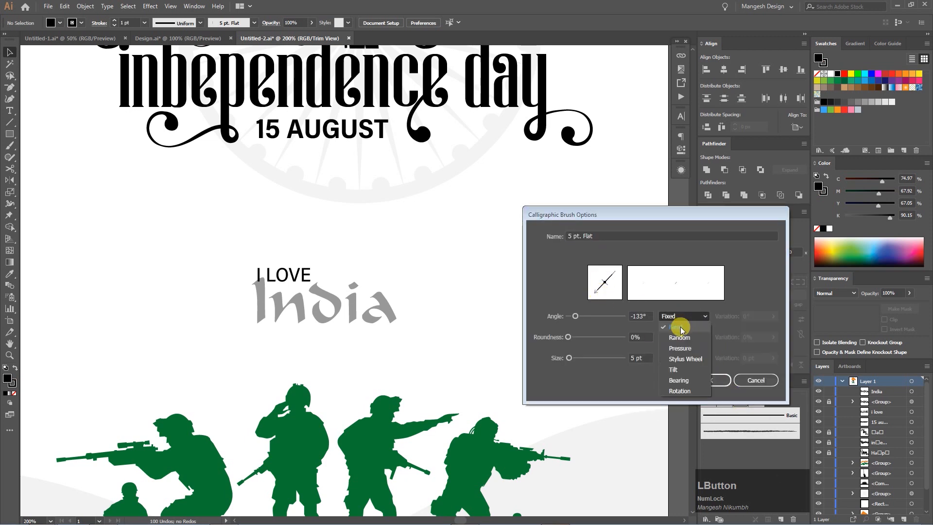
pyautogui.click(681, 358)
pyautogui.click(676, 368)
pyautogui.click(699, 380)
# - Paint a calligraphic 'd' over the faded one in 'India' with the Paintbrush and shorten its upper tip
pyautogui.press('b')
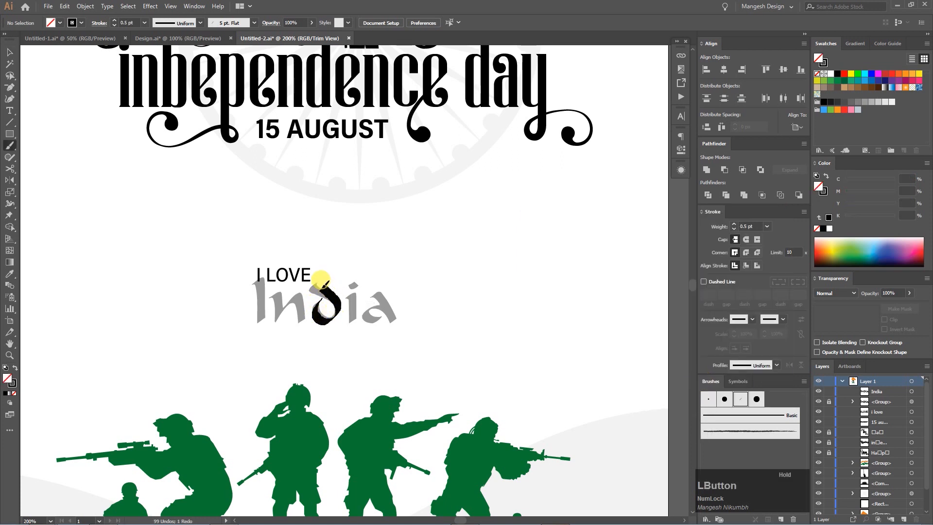
pyautogui.moveTo(336, 238); pyautogui.dragTo(340, 229)
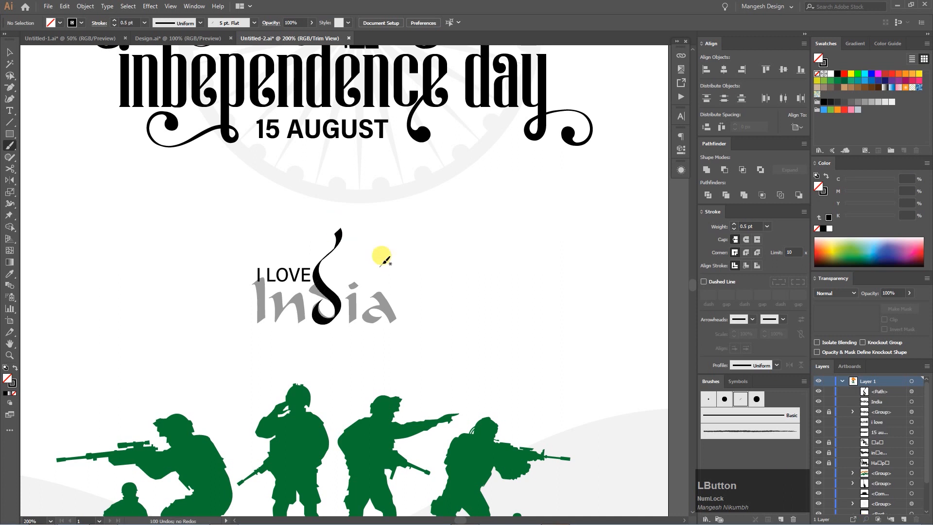
pyautogui.press('a')
pyautogui.click(356, 246)
pyautogui.hotkey('ctrl', '+')
pyautogui.click(339, 230)
pyautogui.click(358, 309)
pyautogui.press('b')
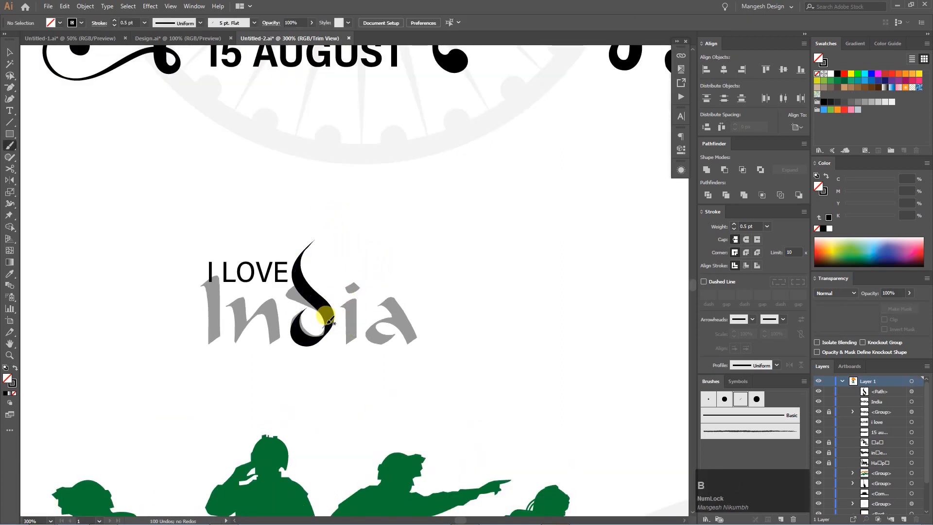
pyautogui.moveTo(331, 318); pyautogui.dragTo(325, 327)
pyautogui.hotkey('ctrl', 'z')
pyautogui.hotkey('ctrl', '-')
# - Unlock all locked objects in the document
pyautogui.press('v')
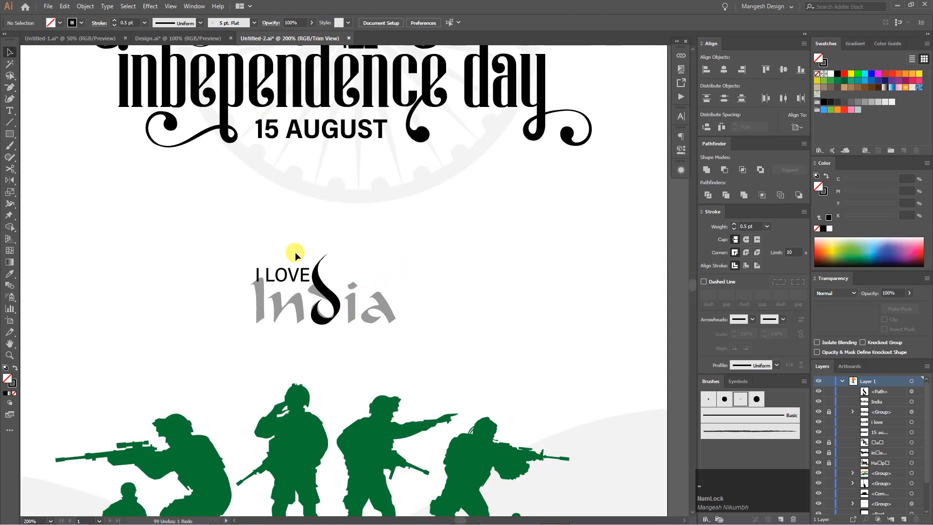
pyautogui.click(101, 7)
pyautogui.moveTo(91, 7)
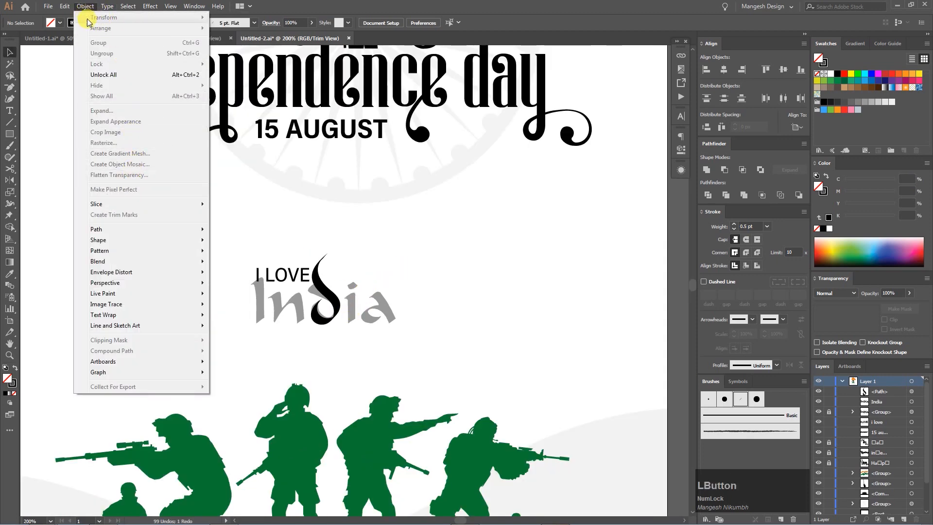
pyautogui.click(181, 75)
# - Isolate the outlined 'India' group, delete its original 'd', and leave isolation mode
pyautogui.click(403, 299)
pyautogui.click(383, 313)
pyautogui.doubleClick(386, 311)
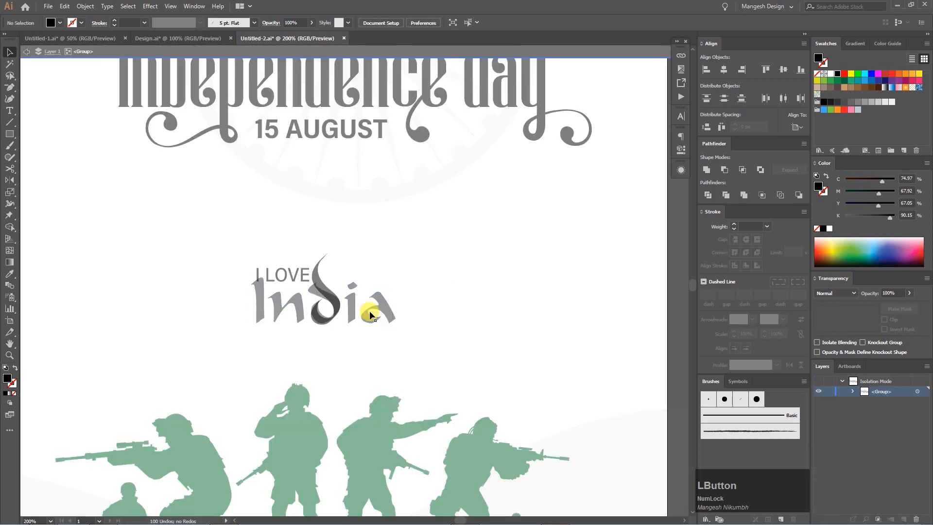
pyautogui.click(318, 294)
pyautogui.click(414, 284)
pyautogui.doubleClick(412, 287)
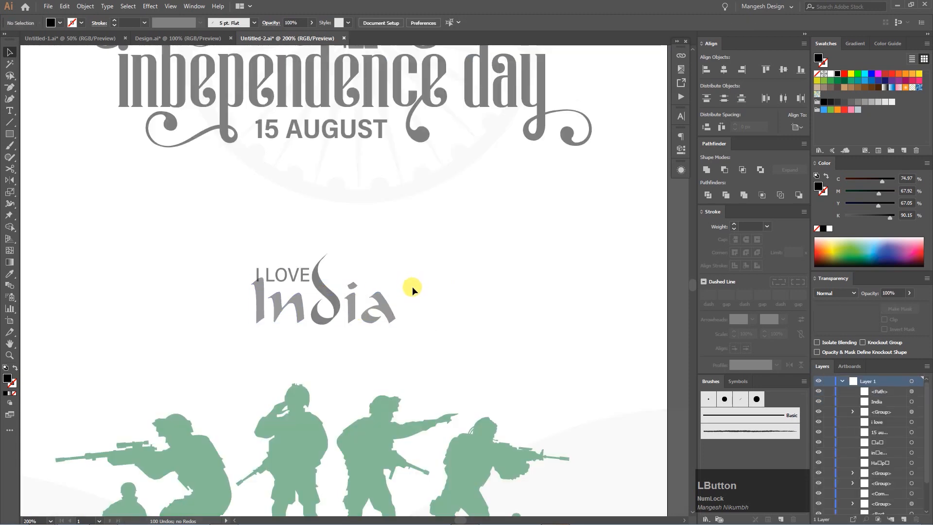
# - Set the remaining 'India' letters to 100% opacity and turn Trim View back on
pyautogui.click(331, 310)
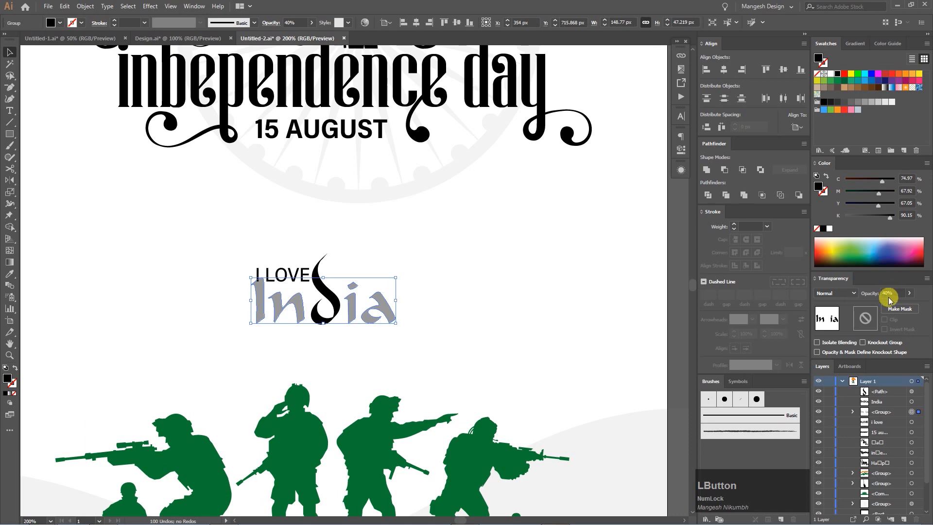
pyautogui.click(419, 303)
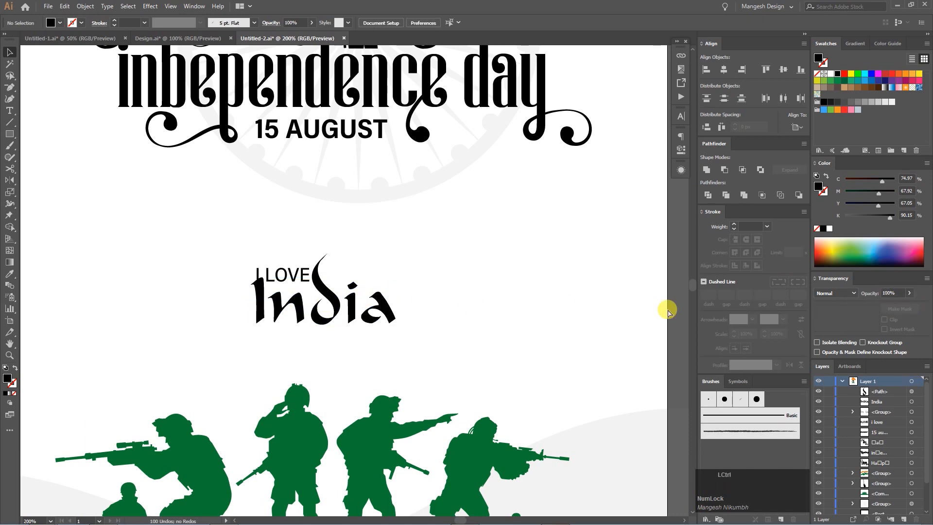
pyautogui.press('F2')
# - Nudge the 'a', 'i', 'n' and 'I' of 'India' individually one step closer to the painted 'd'
pyautogui.click(380, 358)
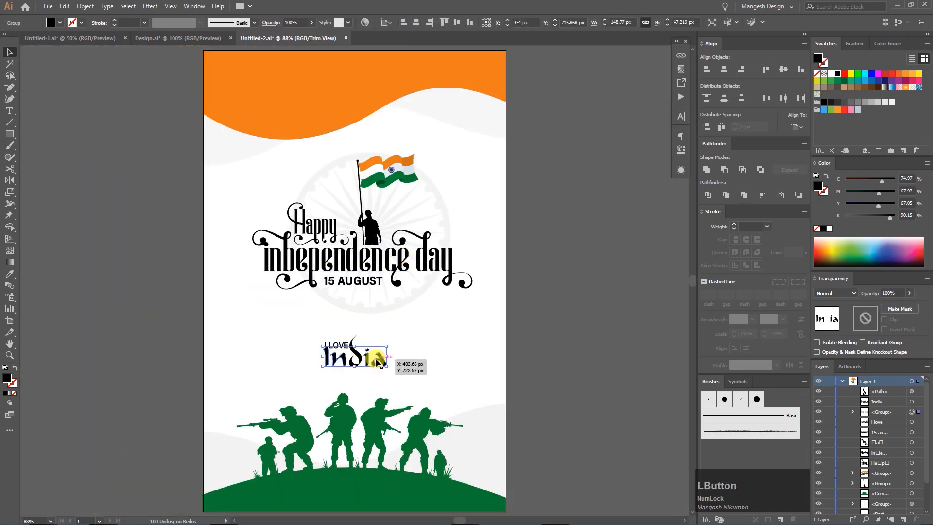
pyautogui.scroll(3, 378, 358)
pyautogui.press('a')
pyautogui.click(385, 330)
pyautogui.press('Left')
pyautogui.click(356, 325)
pyautogui.press('Left')
pyautogui.click(300, 325)
pyautogui.press('Right')
pyautogui.click(263, 322)
pyautogui.press('Right')
# - Recolour the 'India' letters orange using the Eyedropper on the top wave
pyautogui.press('v')
pyautogui.click(311, 330)
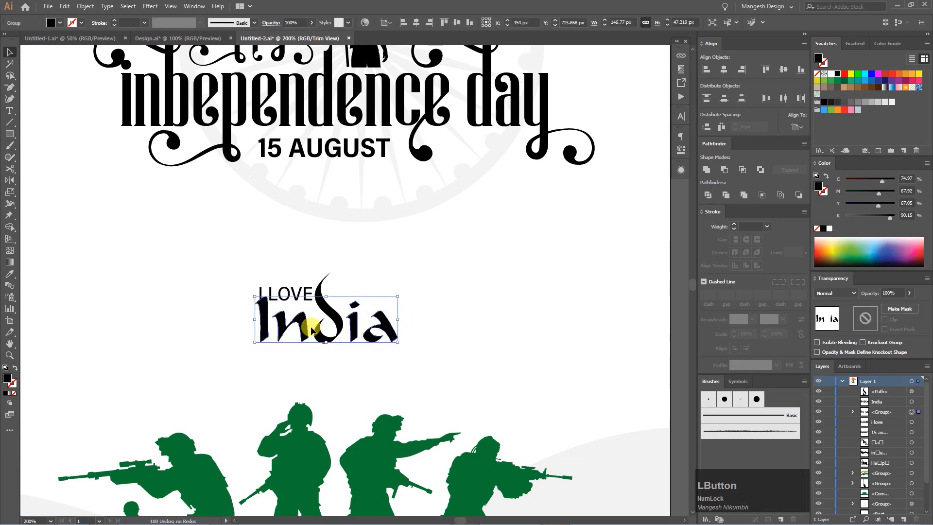
pyautogui.press('i')
pyautogui.hotkey('ctrl', '0')
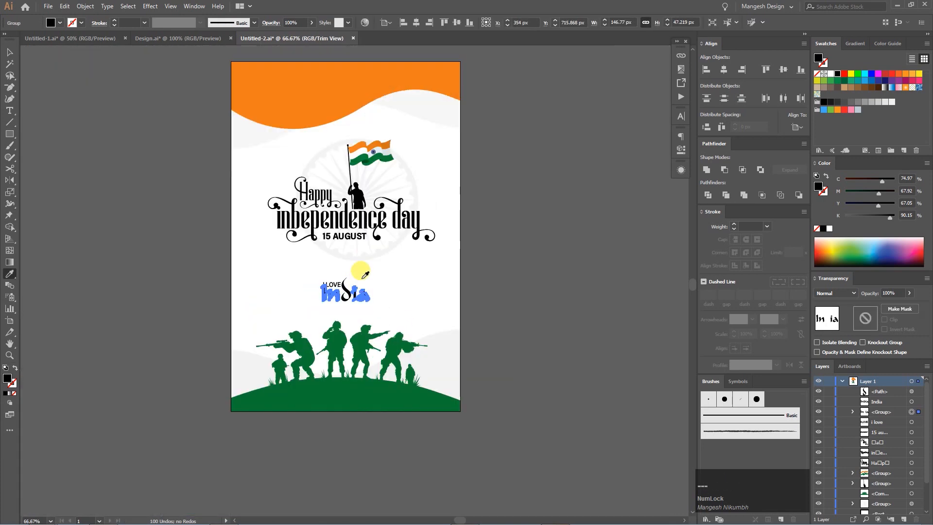
pyautogui.click(362, 100)
pyautogui.press('v')
pyautogui.click(509, 292)
# - Set the painted 'd' stroke to the orange sampled from the top wave
pyautogui.hotkey('ctrl', '1')
pyautogui.click(346, 297)
pyautogui.moveTo(364, 286); pyautogui.dragTo(351, 344)
pyautogui.click(13, 384)
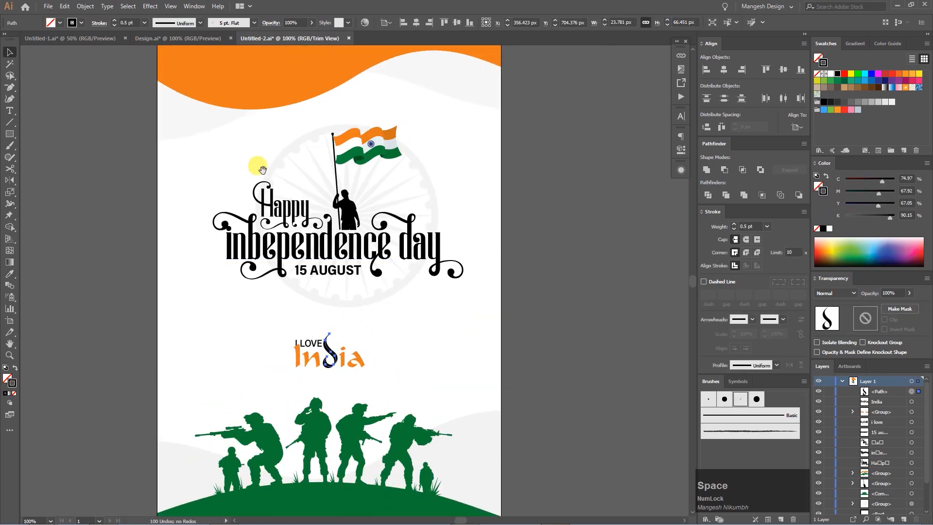
pyautogui.moveTo(264, 159); pyautogui.dragTo(255, 190)
pyautogui.press('i')
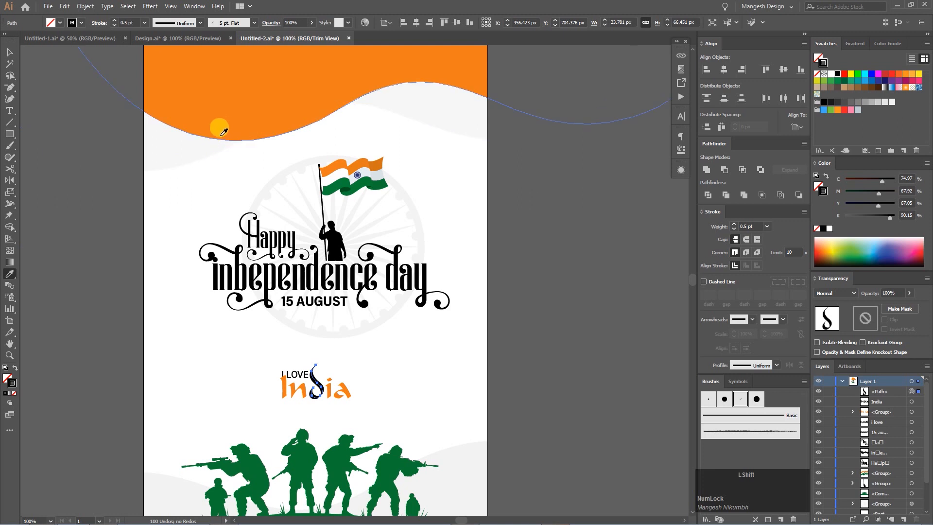
pyautogui.keyDown('shift'); pyautogui.click(224, 122); pyautogui.keyUp('shift')
pyautogui.press('v')
pyautogui.click(516, 357)
# - Shrink the 'I LOVE' text and nudge it right and down into the gap between the 'I' and 'd' of 'India'
pyautogui.moveTo(367, 382); pyautogui.dragTo(409, 338)
pyautogui.hotkey('ctrl', '=')
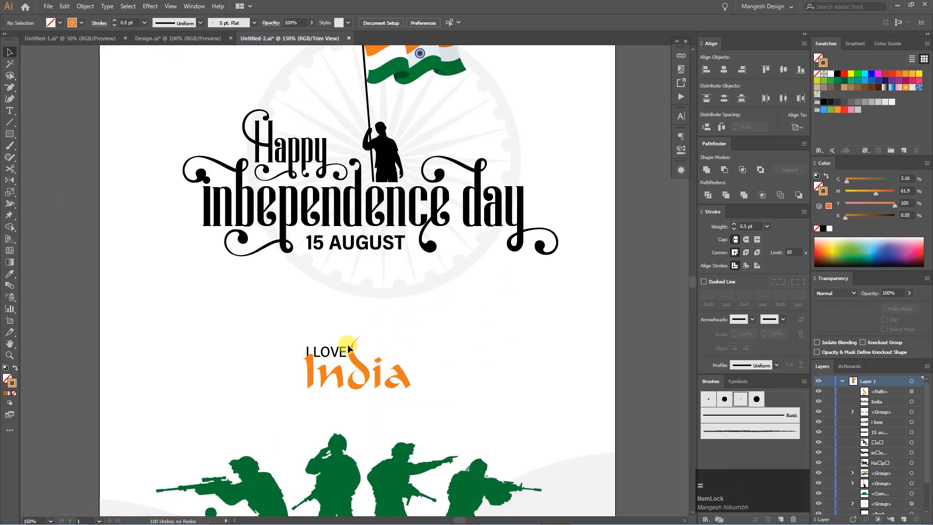
pyautogui.click(326, 350)
pyautogui.press('Right')
pyautogui.press('Right')
pyautogui.press('Right')
pyautogui.press('Right')
pyautogui.press('Right')
pyautogui.press('Right')
pyautogui.press('Right')
pyautogui.press('Right')
pyautogui.press('Right')
pyautogui.press('Right')
pyautogui.press('Right')
pyautogui.press('Right')
pyautogui.press('Right')
pyautogui.press('Right')
pyautogui.press('Right')
pyautogui.press('Right')
pyautogui.press('Right')
pyautogui.press('Down')
pyautogui.press('Down')
pyautogui.press('Down')
pyautogui.press('Down')
pyautogui.press('Down')
pyautogui.press('Down')
pyautogui.press('Down')
pyautogui.press('Down')
pyautogui.press('Down')
pyautogui.press('Down')
pyautogui.click(433, 381)
pyautogui.moveTo(436, 385); pyautogui.dragTo(407, 356)
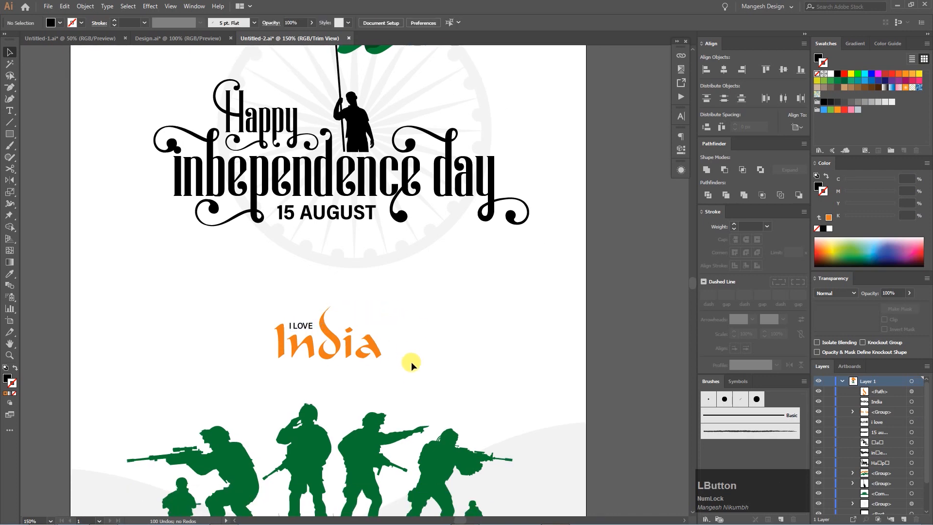
# - Group the 'I LOVE India' slogan and centre the group horizontally on the artboard
pyautogui.moveTo(256, 318); pyautogui.dragTo(257, 319)
pyautogui.rightClick(313, 326)
pyautogui.click(357, 386)
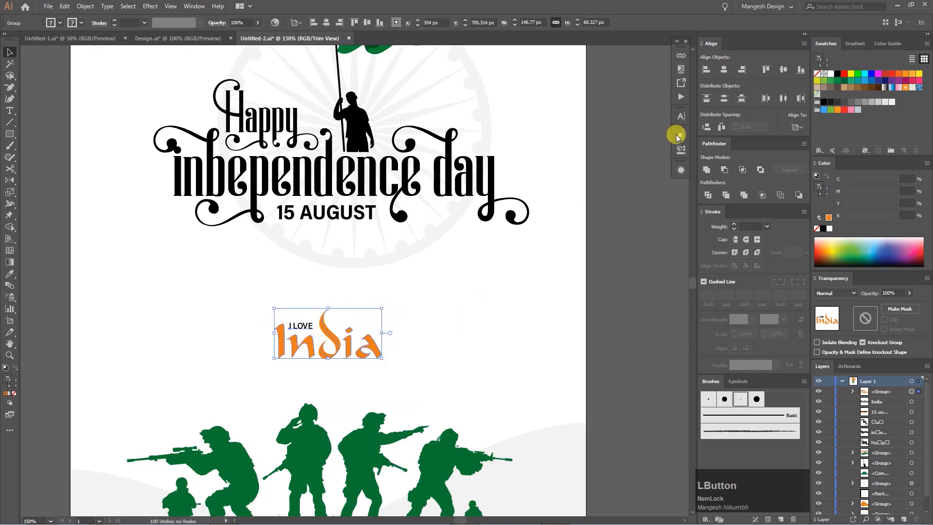
pyautogui.click(706, 76)
pyautogui.click(724, 71)
pyautogui.click(448, 313)
pyautogui.hotkey('ctrl', '-')
pyautogui.hotkey('ctrl', '-')
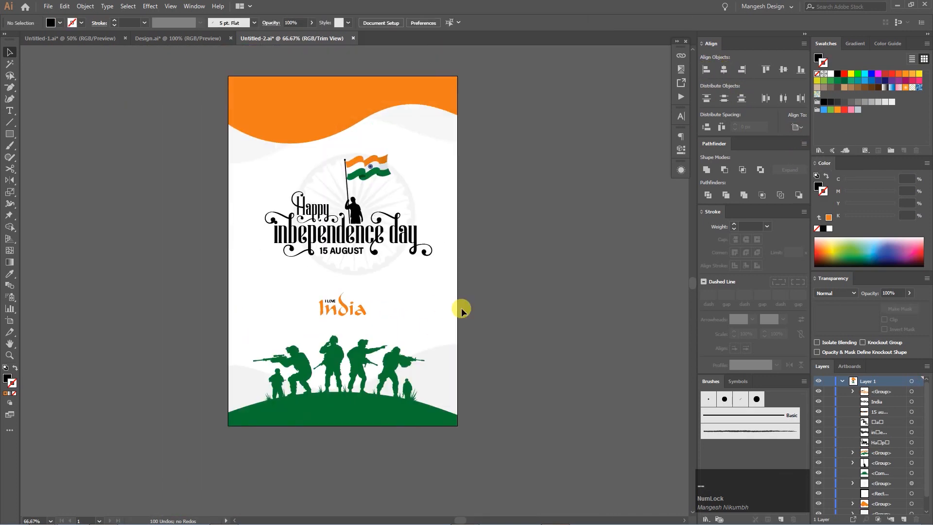
# - Recolour the 'independence day' lettering green, sampled from the soldier silhouettes
pyautogui.click(594, 244)
pyautogui.hotkey('ctrl', '+')
pyautogui.hotkey('ctrl', '0')
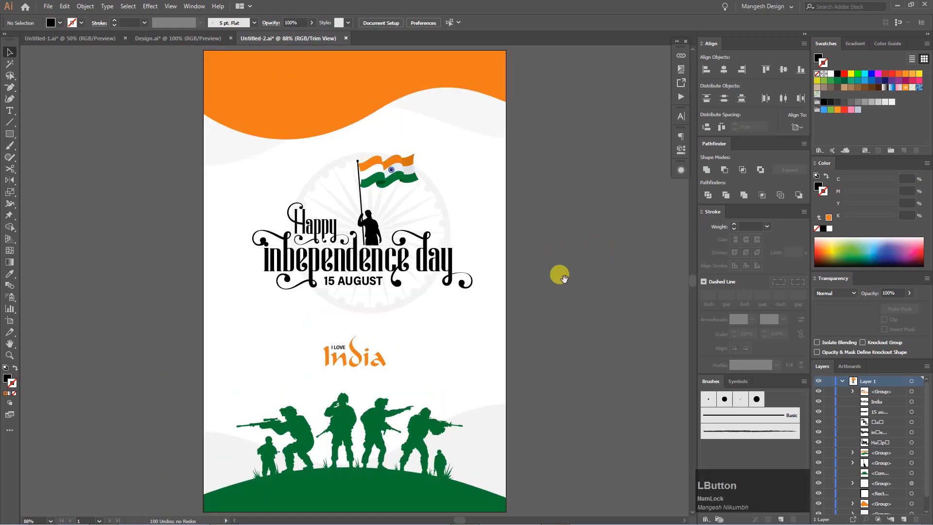
pyautogui.keyDown('shift'); pyautogui.click(367, 263); pyautogui.keyUp('shift')
pyautogui.click(10, 275)
pyautogui.doubleClick(7, 378)
pyautogui.click(358, 427)
pyautogui.press('v')
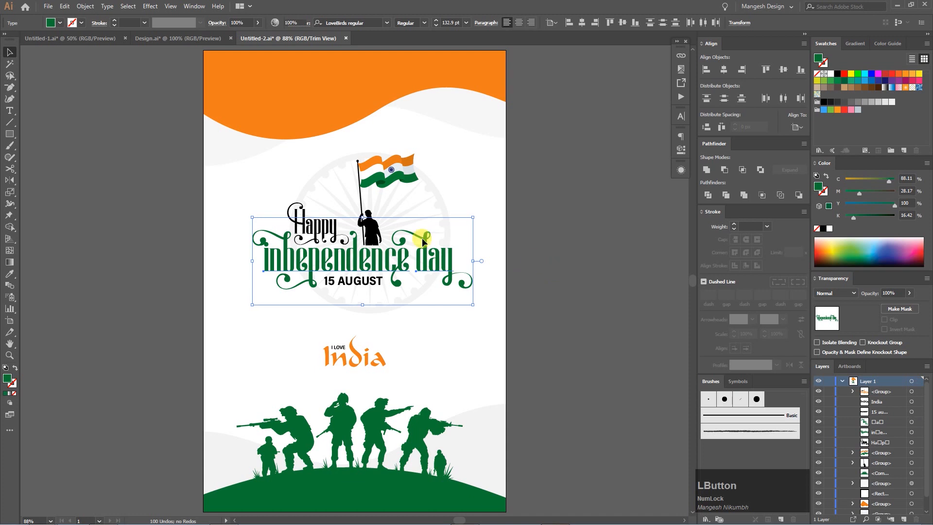
pyautogui.click(534, 274)
# - Recolour the 'Happy' lettering orange, sampled from the flag's top stripe
pyautogui.click(298, 209)
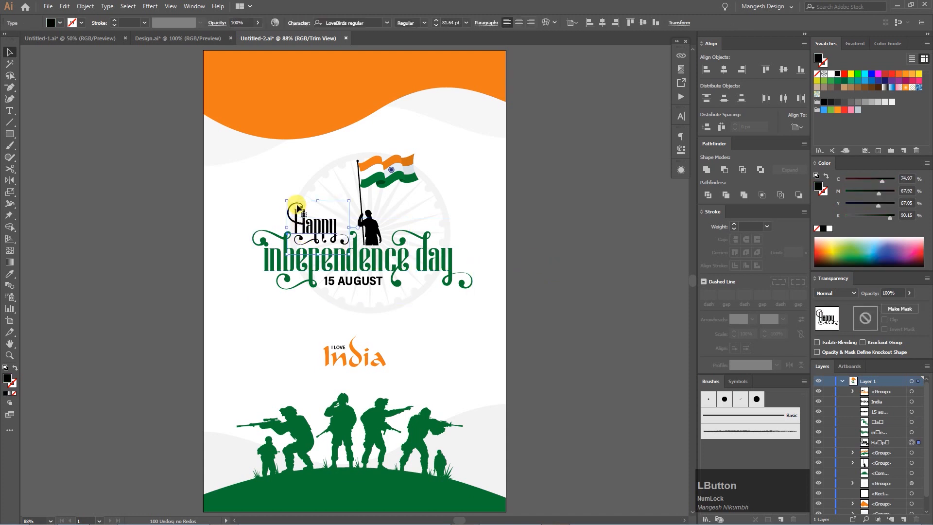
pyautogui.click(380, 157)
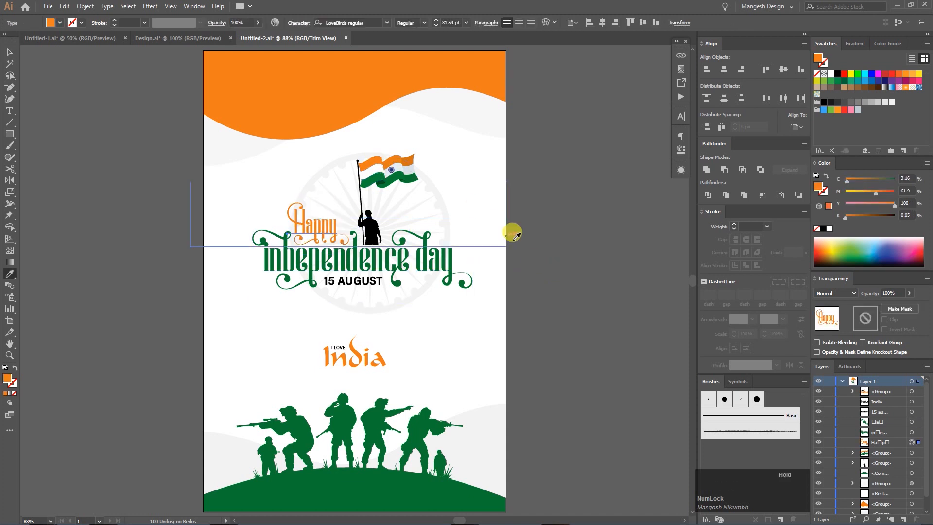
pyautogui.hotkey('ctrl', 'shift', 'a')
# - Fill the '15 AUGUST' text with the dark brown swatch
pyautogui.press('a')
pyautogui.click(370, 286)
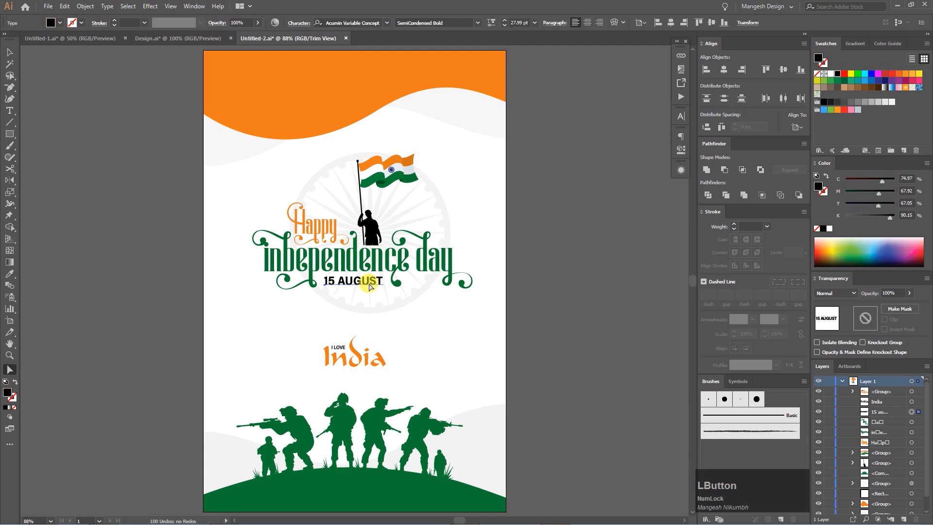
pyautogui.click(864, 87)
pyautogui.press('v')
pyautogui.click(595, 234)
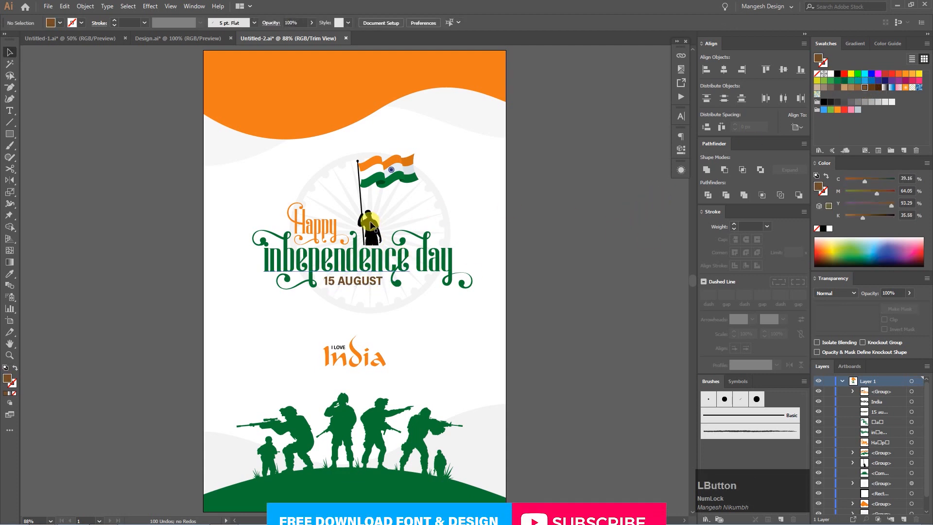
# - Fill the flag-bearer silhouette and flagpole with the same dark brown swatch as '15 AUGUST'
pyautogui.click(368, 222)
pyautogui.click(361, 189)
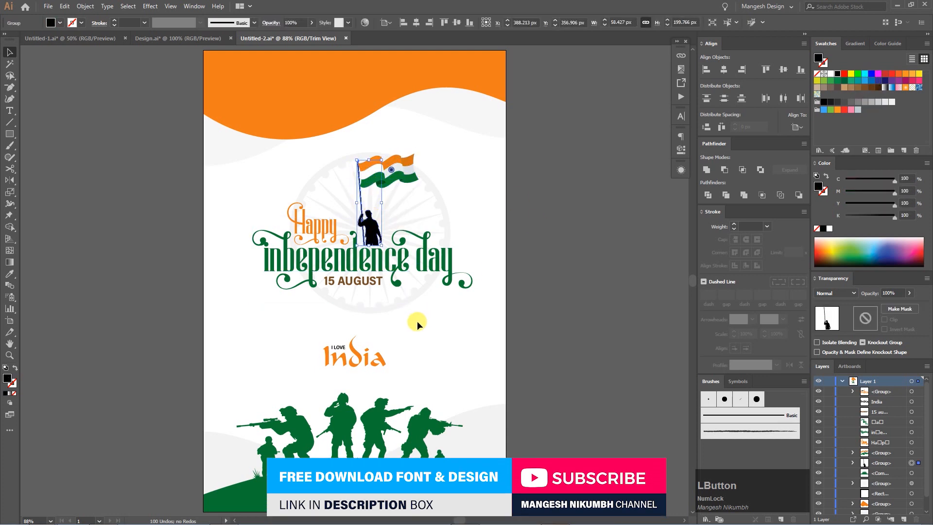
pyautogui.press('i')
pyautogui.click(864, 89)
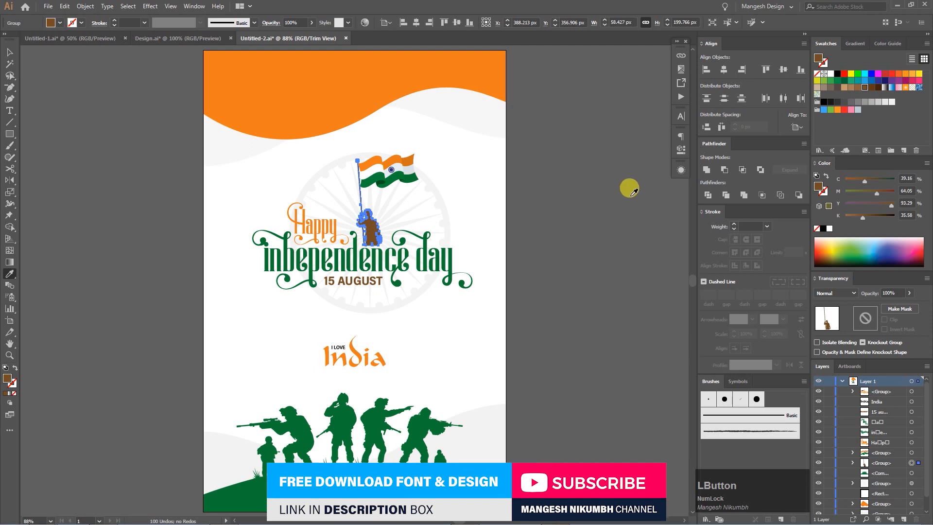
pyautogui.press('v')
pyautogui.click(545, 276)
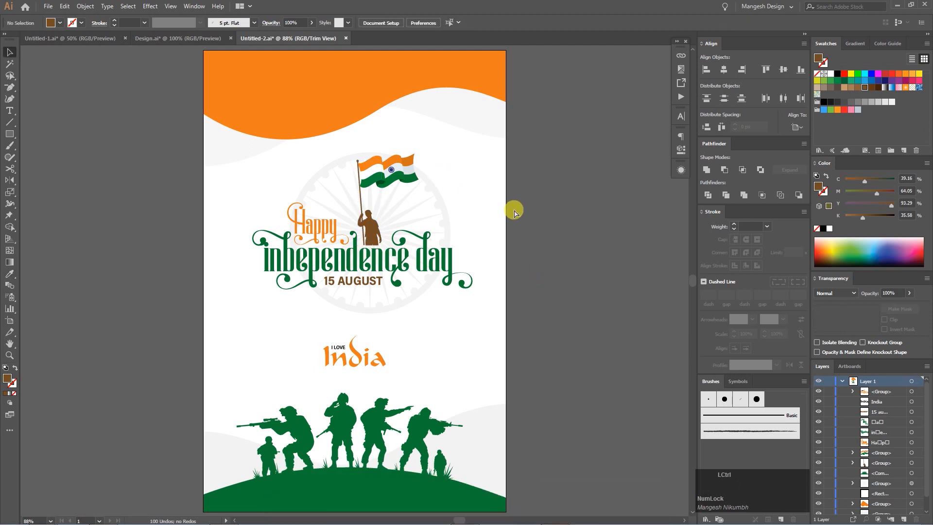
# - Move the green soldiers and hill artwork down by three large nudges
pyautogui.hotkey('ctrl', '-')
pyautogui.click(370, 391)
pyautogui.hotkey('shift', 'Down')
pyautogui.hotkey('shift', 'Down')
pyautogui.hotkey('shift', 'Down')
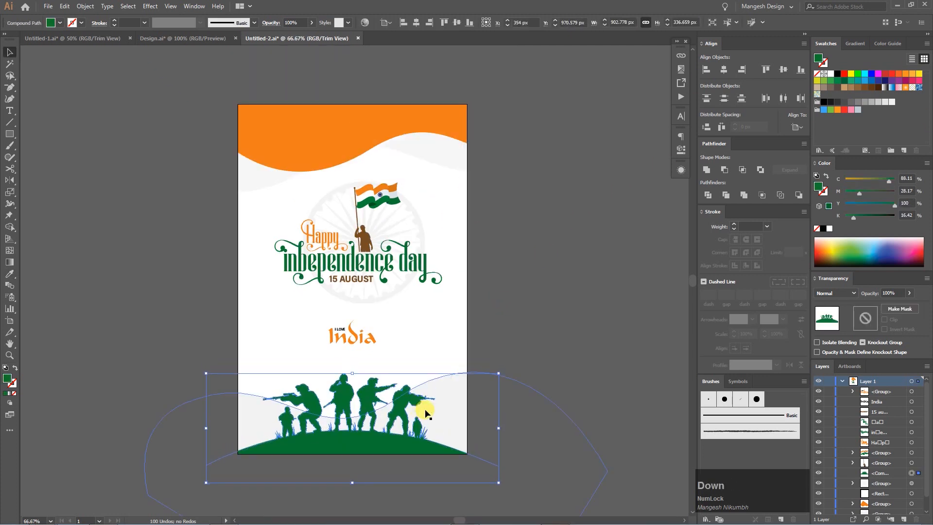
pyautogui.click(456, 403)
# - Nudge the 'I LOVE India' slogan down closer to the soldiers
pyautogui.click(352, 335)
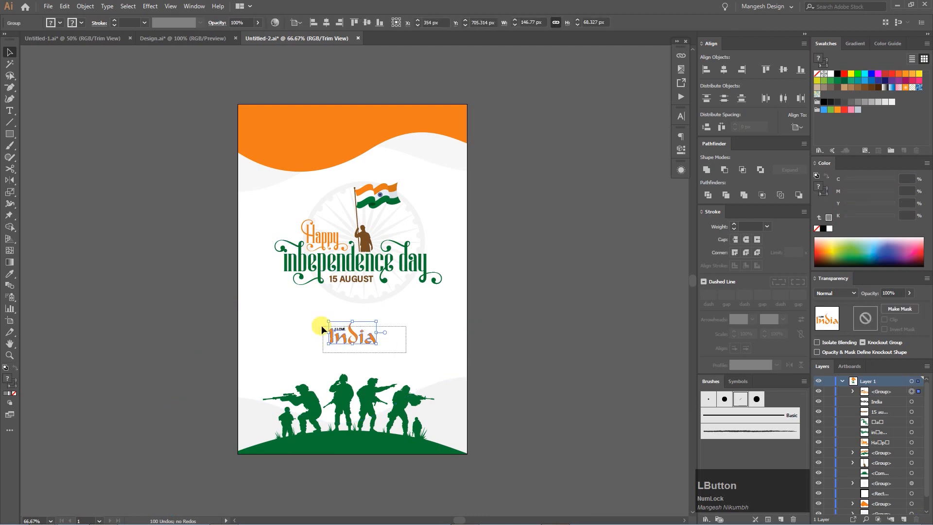
pyautogui.press('Down')
pyautogui.press('Down')
pyautogui.press('Down')
pyautogui.click(416, 325)
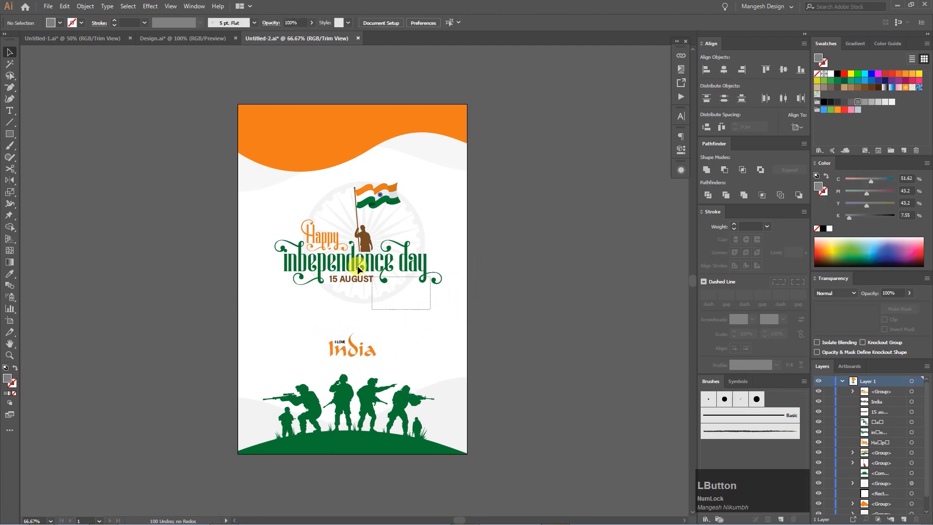
# - Lock the orange wave group at the top of the poster
pyautogui.moveTo(424, 305); pyautogui.dragTo(310, 204)
pyautogui.click(542, 225)
pyautogui.click(418, 130)
pyautogui.rightClick(444, 154)
pyautogui.click(85, 5)
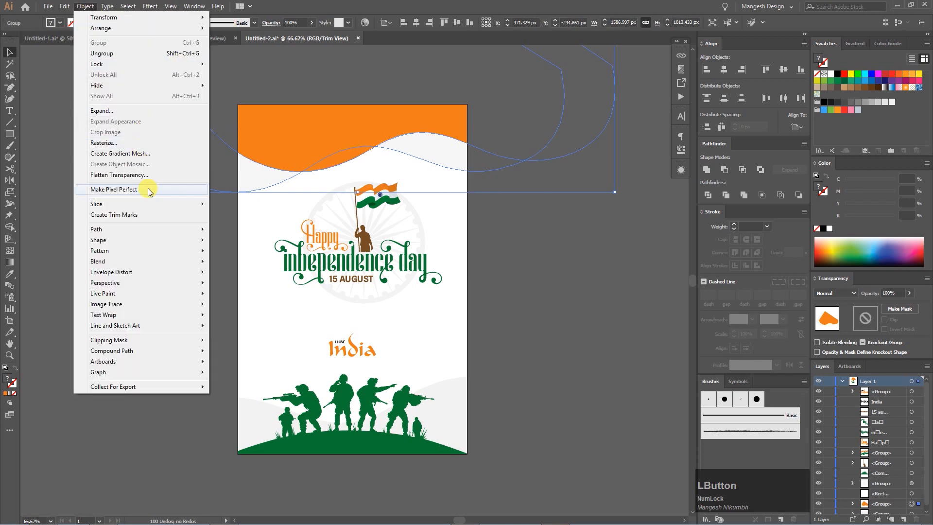
pyautogui.click(236, 64)
# - Nudge the headline lettering, flag, flag-bearer and chakra wheel down together, and check the whole poster
pyautogui.moveTo(435, 299); pyautogui.dragTo(315, 200)
pyautogui.moveTo(462, 265); pyautogui.dragTo(454, 241)
pyautogui.press('Delete')
pyautogui.moveTo(445, 313); pyautogui.dragTo(314, 200)
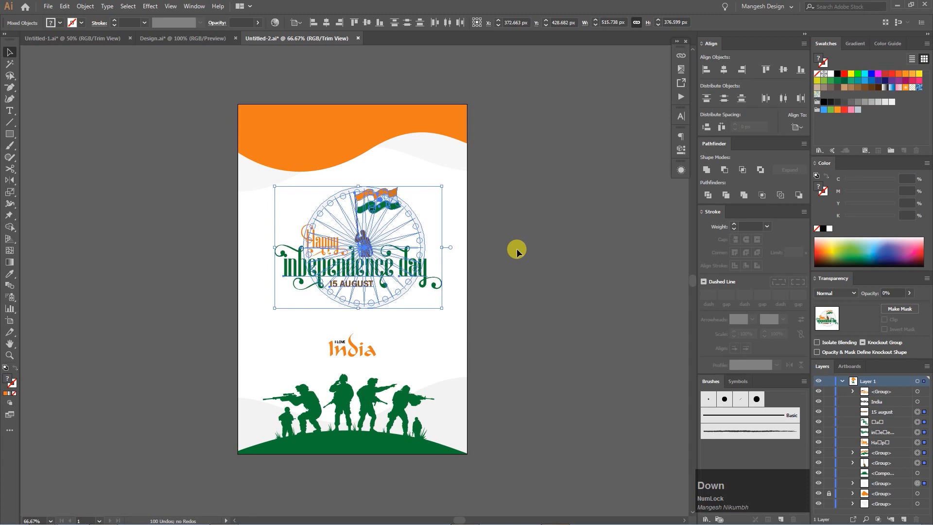
pyautogui.click(588, 229)
pyautogui.hotkey('ctrl', '0')
pyautogui.press('Tab')
pyautogui.hotkey('ctrl', '0')
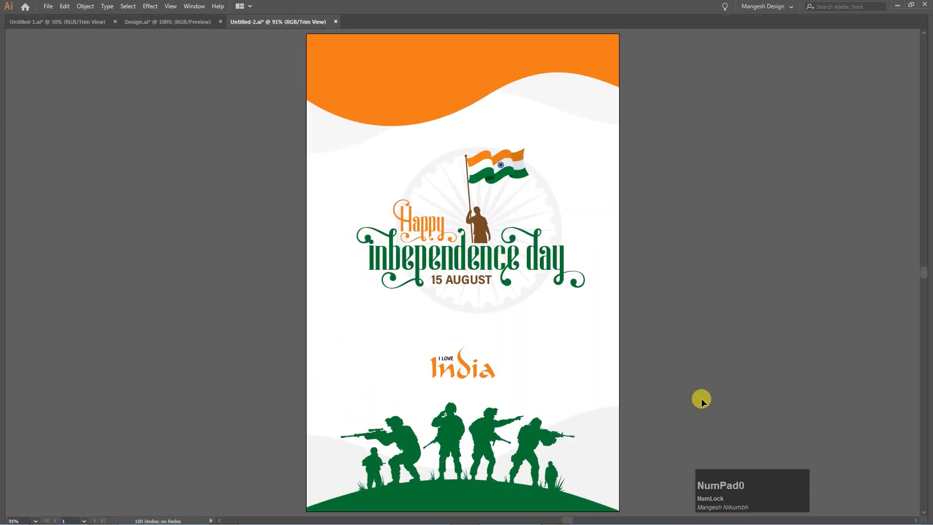
pyautogui.press('Tab')
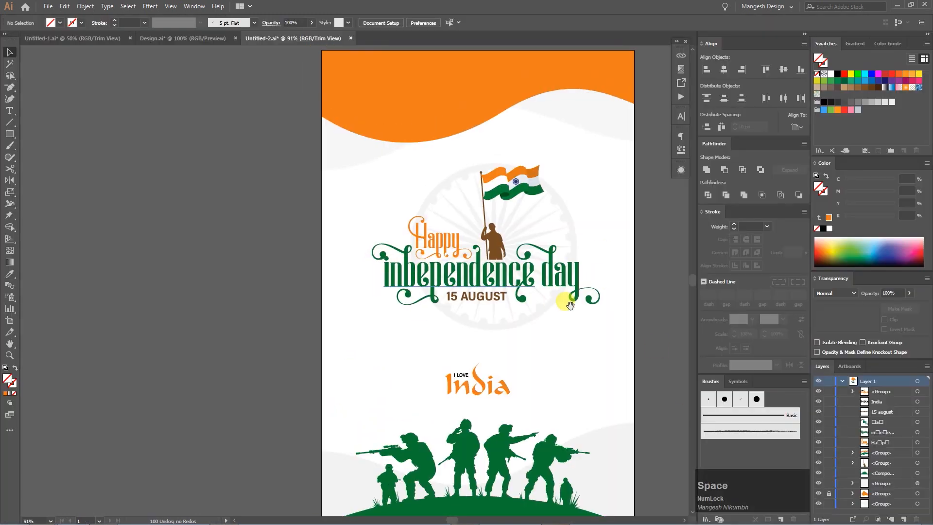
# - Group the 'Happy', 'independence day' and '15 AUGUST' text objects
pyautogui.click(275, 235)
pyautogui.keyDown('shift'); pyautogui.click(235, 280); pyautogui.keyUp('shift')
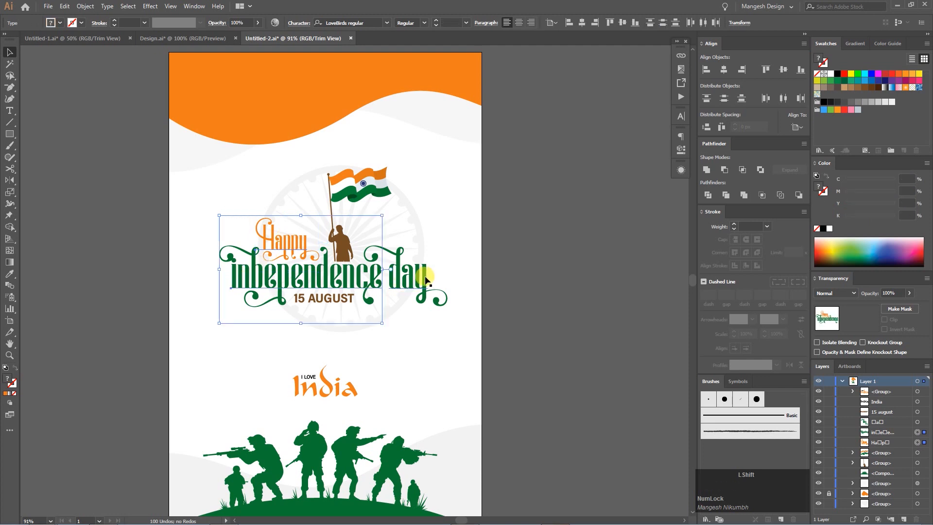
pyautogui.keyDown('shift'); pyautogui.click(421, 278); pyautogui.keyUp('shift')
pyautogui.keyDown('shift'); pyautogui.click(351, 298); pyautogui.keyUp('shift')
pyautogui.click(85, 6)
pyautogui.click(104, 45)
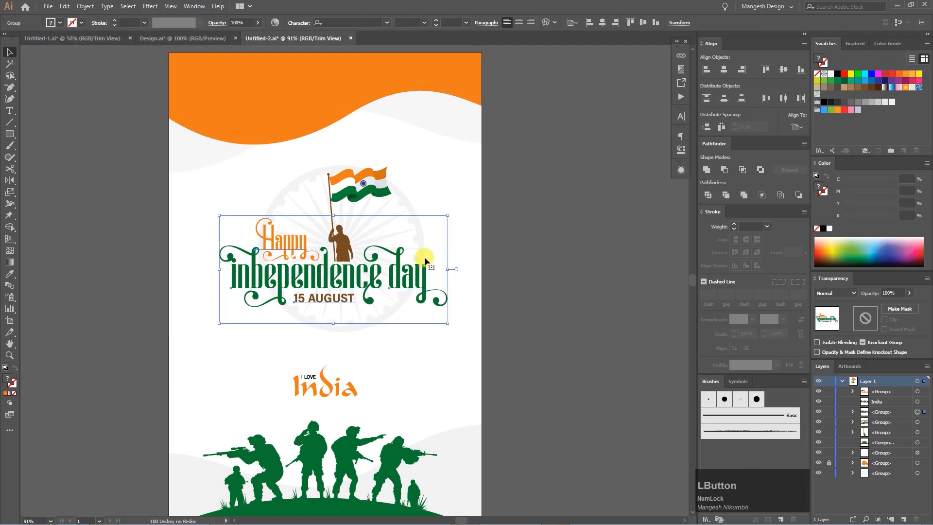
# - Add a 10 pt white stroke to the lettering group's appearance and place it beneath the group's contents
pyautogui.moveTo(568, 259); pyautogui.dragTo(527, 244)
pyautogui.click(680, 170)
pyautogui.moveTo(573, 163); pyautogui.dragTo(535, 113)
pyautogui.click(521, 261)
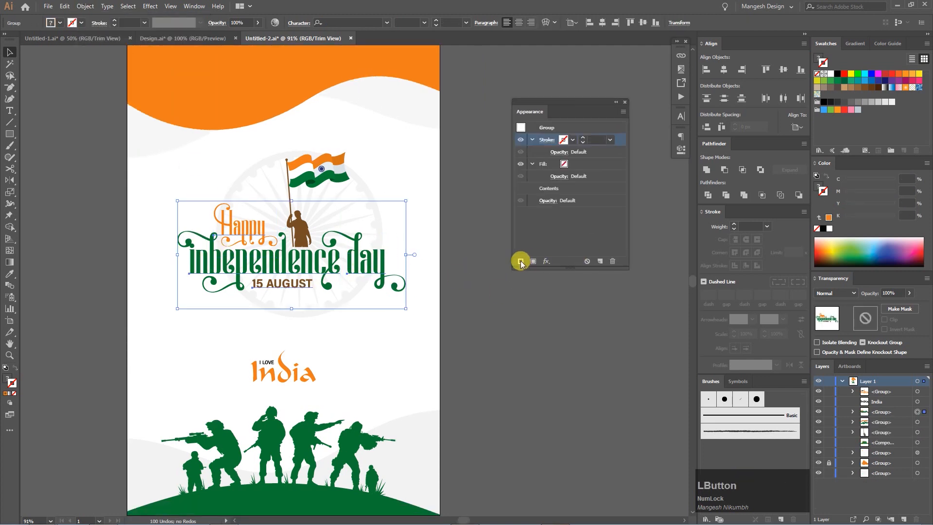
pyautogui.click(573, 139)
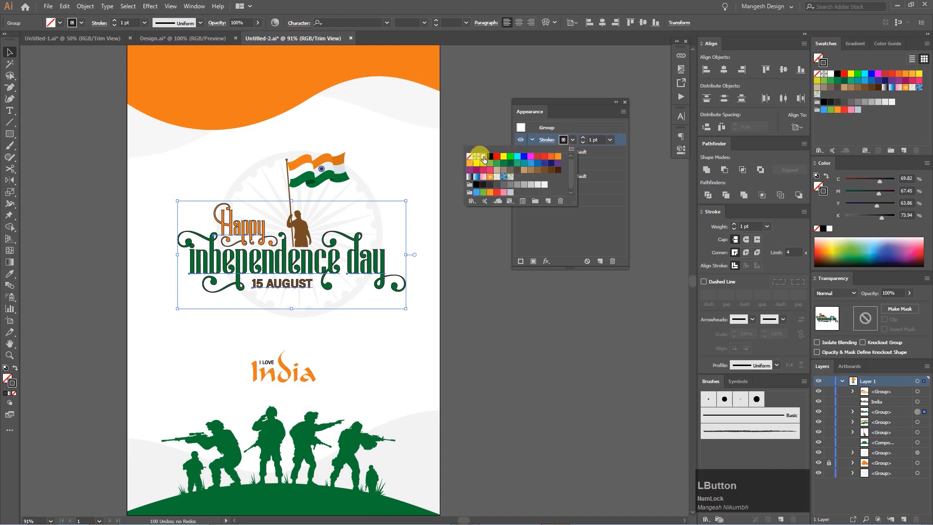
pyautogui.click(484, 160)
pyautogui.moveTo(616, 140); pyautogui.dragTo(619, 157)
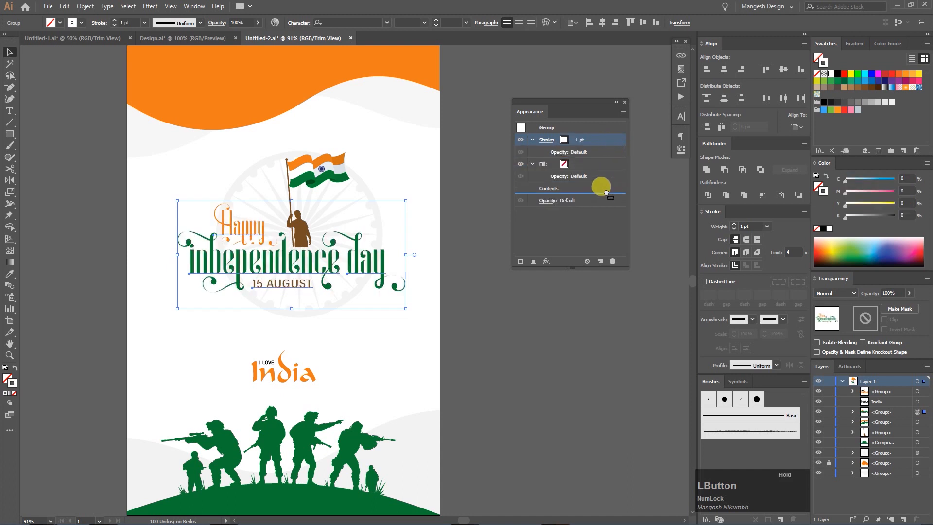
pyautogui.moveTo(606, 192); pyautogui.dragTo(606, 191)
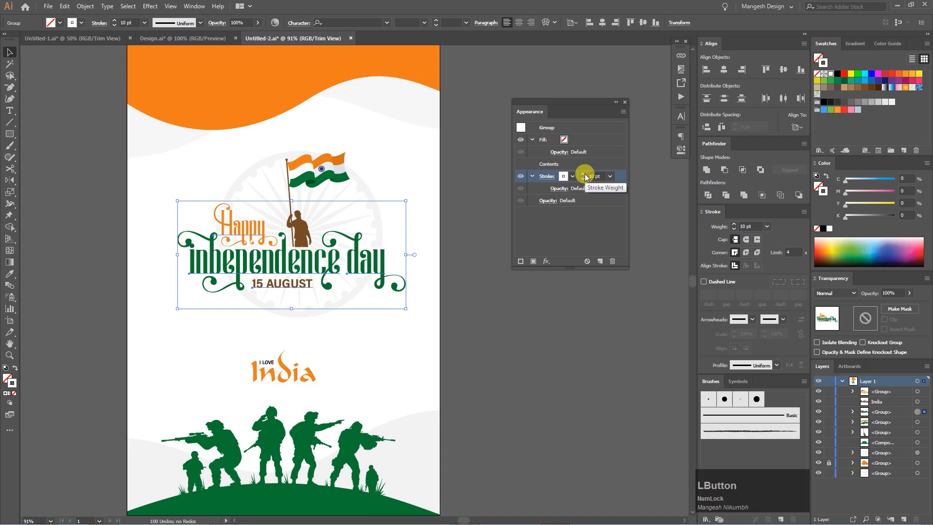
# - Apply a light grey drop shadow to the white stroke with Multiply mode, 50% opacity, 2 px X and Y offsets and 5 px blur
pyautogui.click(546, 262)
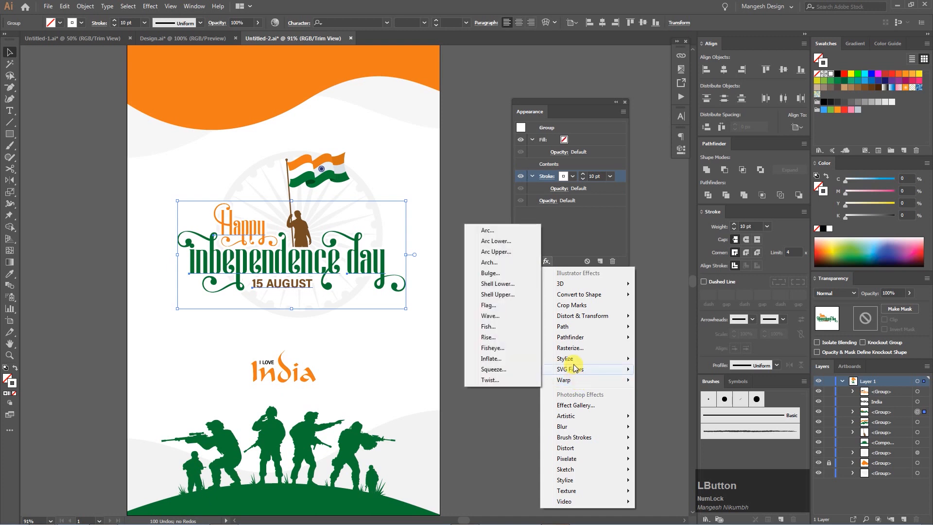
pyautogui.moveTo(575, 361)
pyautogui.click(505, 360)
pyautogui.click(554, 314)
pyautogui.click(594, 290)
pyautogui.moveTo(598, 218); pyautogui.dragTo(575, 168)
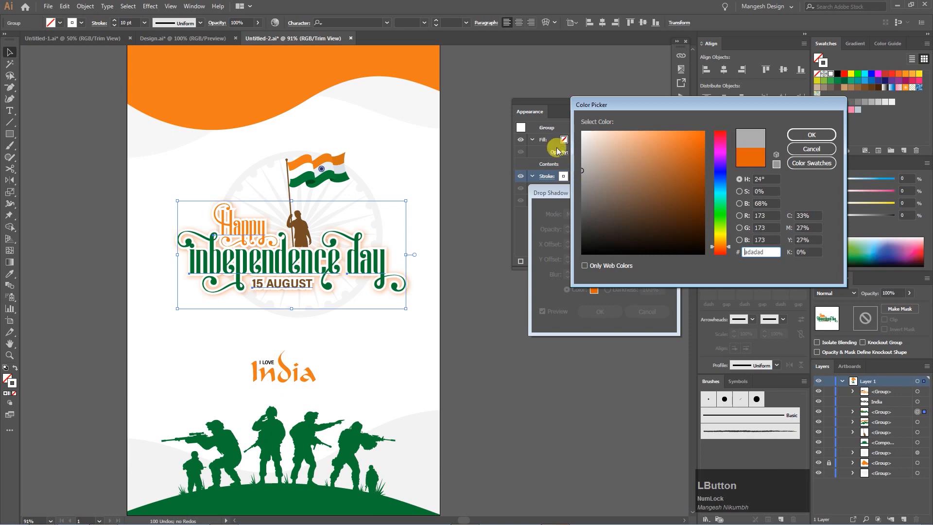
pyautogui.moveTo(614, 152); pyautogui.dragTo(577, 144)
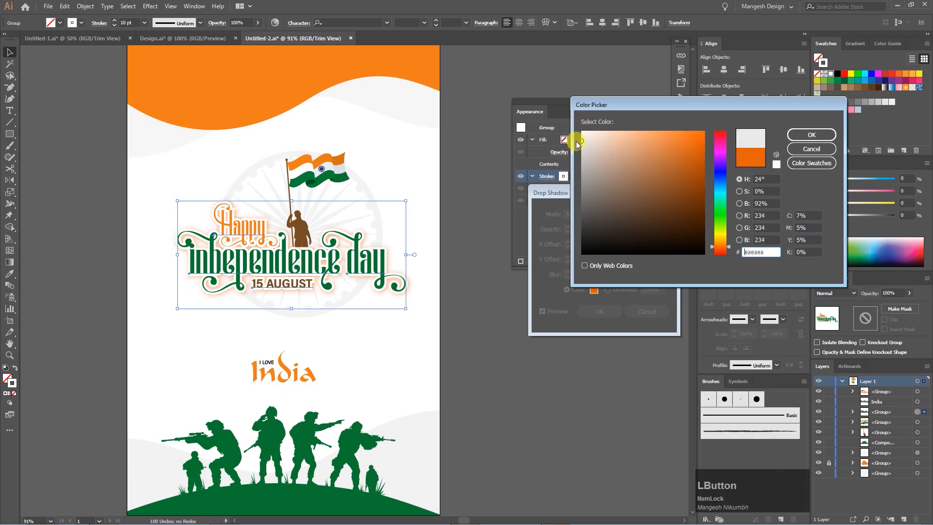
pyautogui.click(797, 134)
pyautogui.click(594, 289)
pyautogui.moveTo(590, 192); pyautogui.dragTo(578, 156)
pyautogui.click(810, 135)
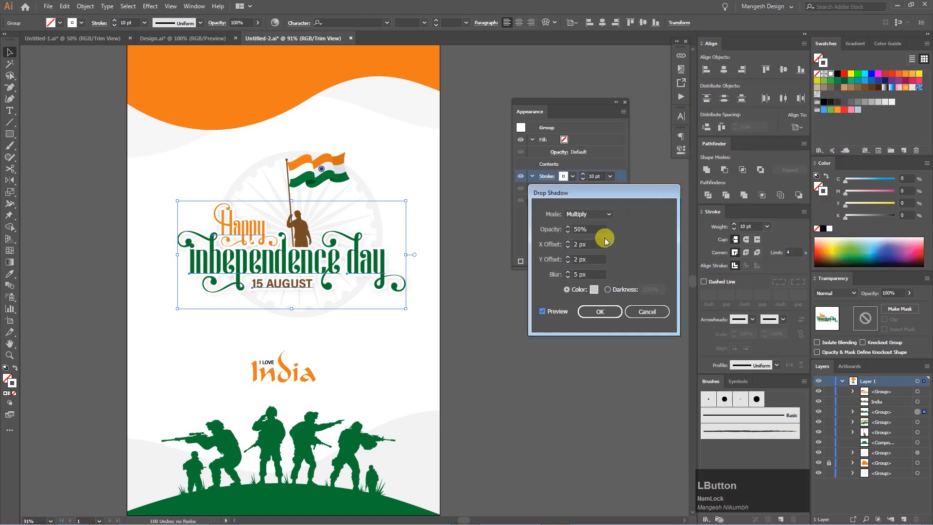
pyautogui.click(609, 306)
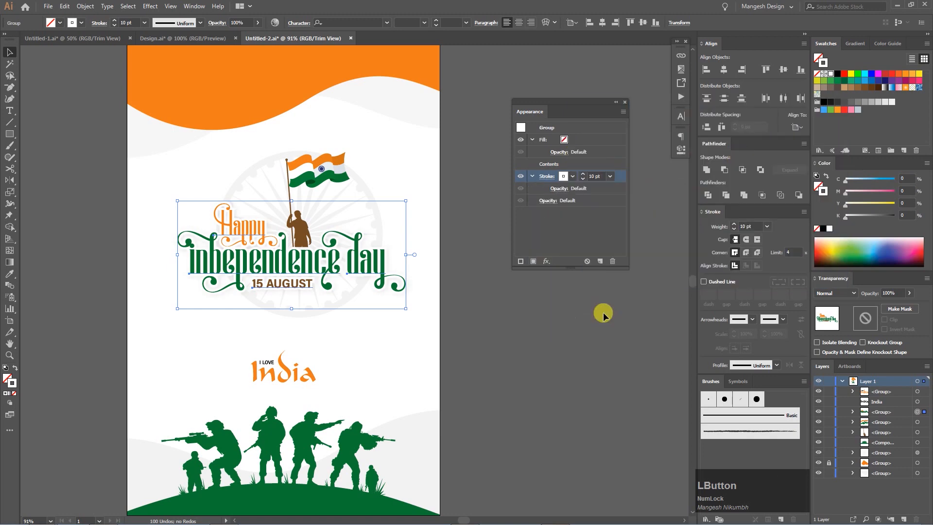
# - Deselect the lettering group, close its appearance settings and view the whole poster
pyautogui.click(548, 324)
pyautogui.hotkey('ctrl', '0')
pyautogui.click(615, 103)
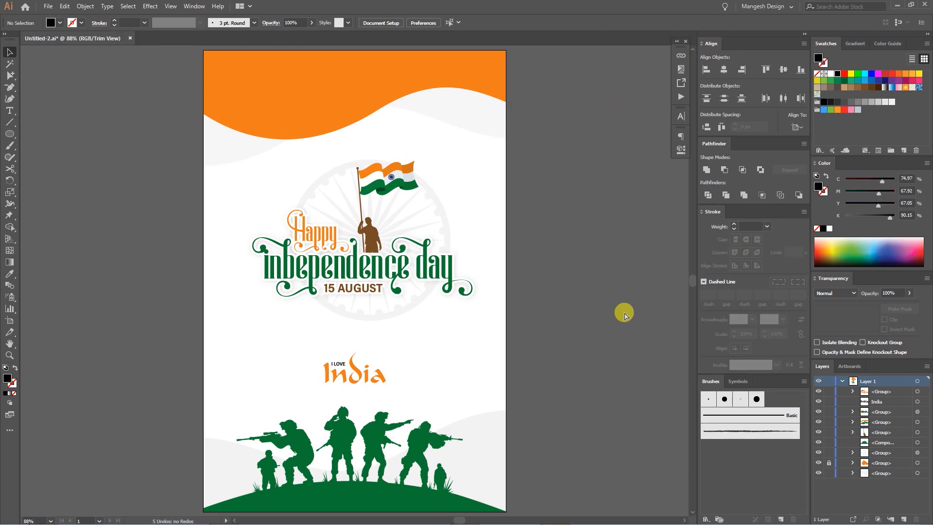
# - Replace the wrong 'b' glyph in the headline word with the font's decorative swash 'd' glyph so it reads 'independence'
pyautogui.scroll(3, 337, 274)
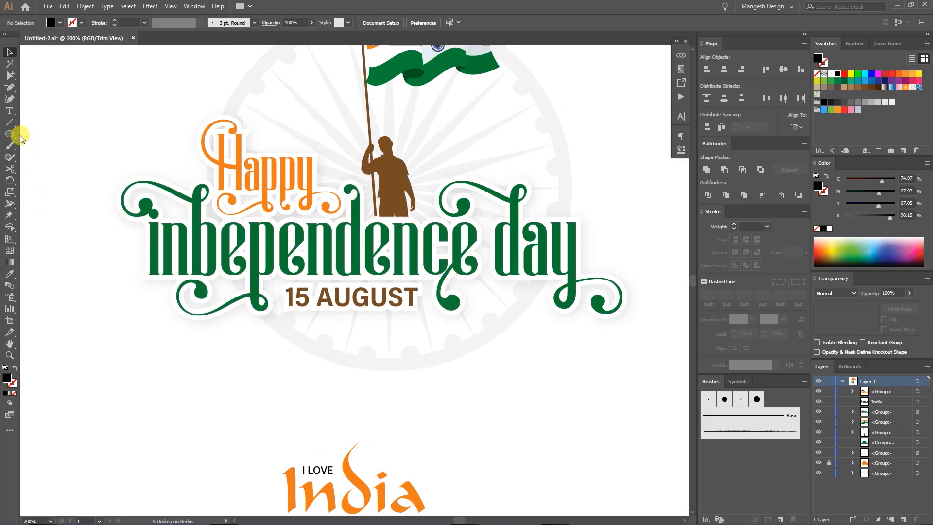
pyautogui.click(10, 112)
pyautogui.moveTo(191, 220); pyautogui.dragTo(209, 231)
pyautogui.hotkey('ctrl', 'alt', 't')
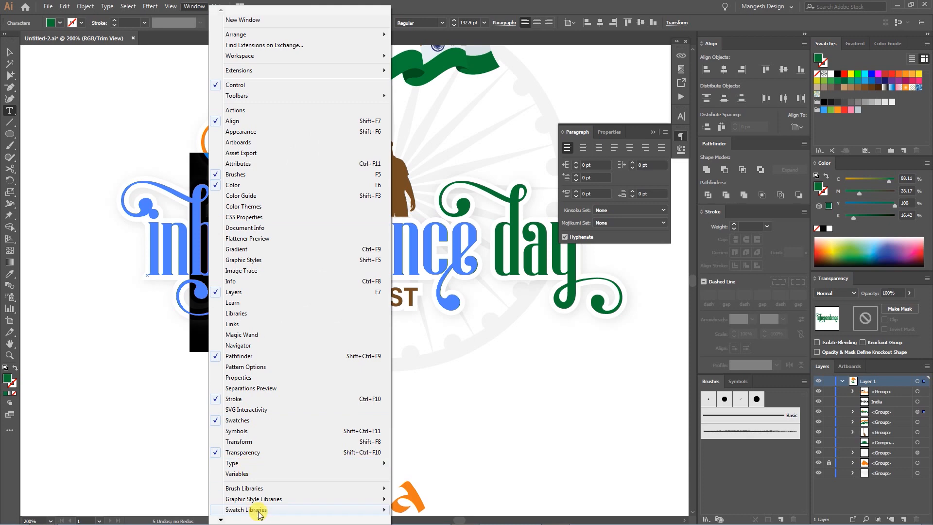
pyautogui.moveTo(277, 464)
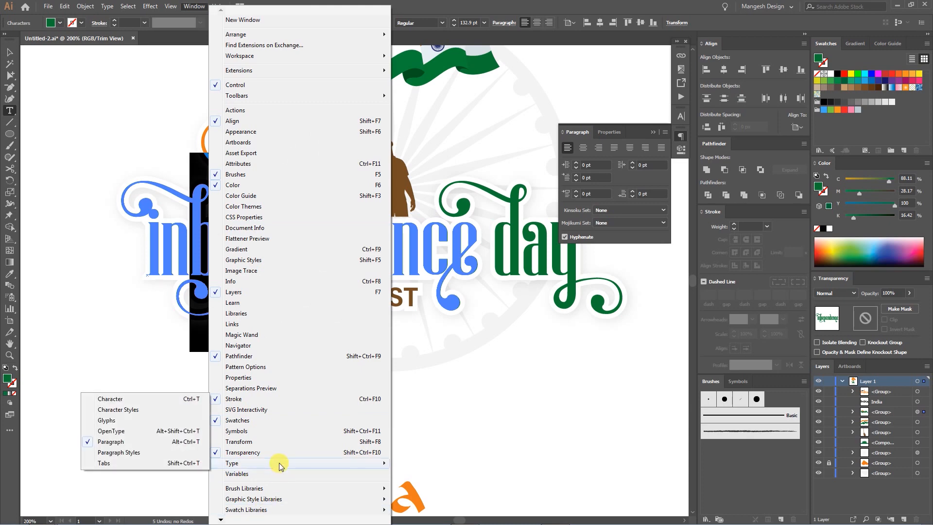
pyautogui.click(107, 421)
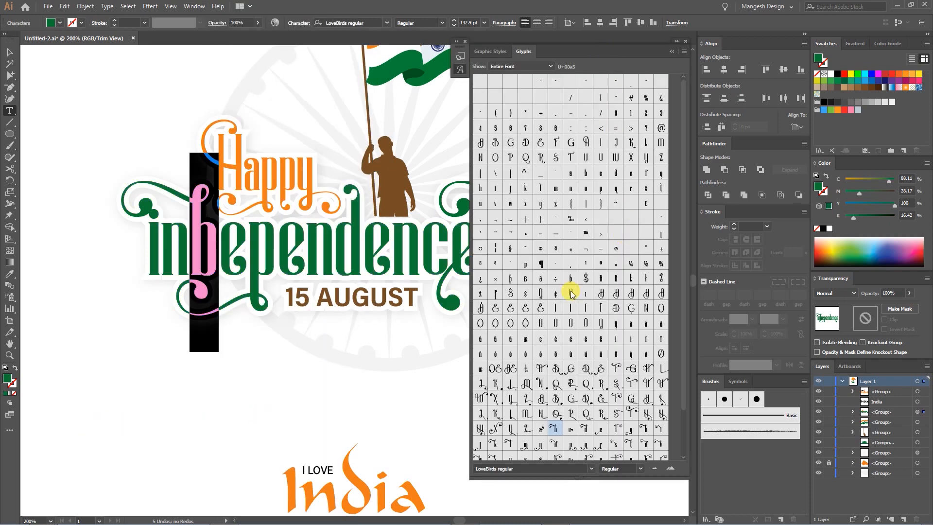
pyautogui.doubleClick(587, 430)
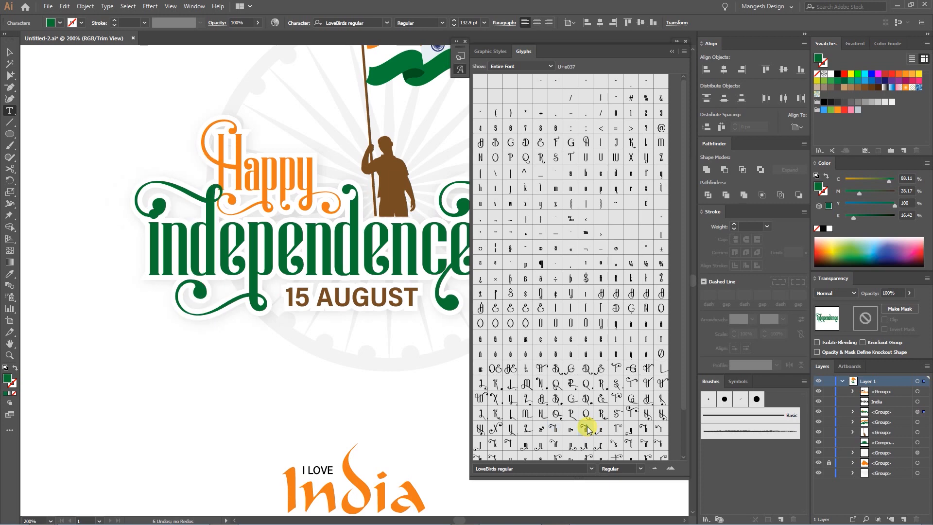
pyautogui.click(672, 52)
pyautogui.click(10, 52)
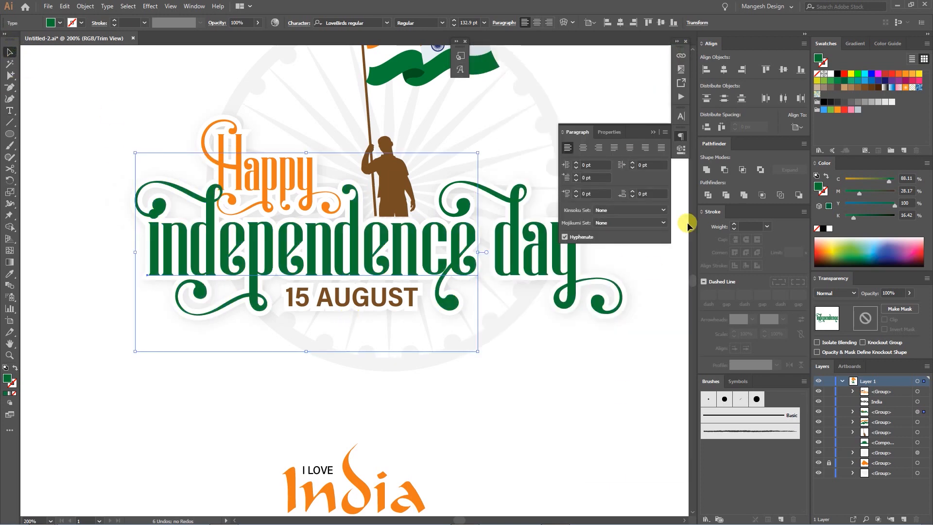
pyautogui.click(658, 134)
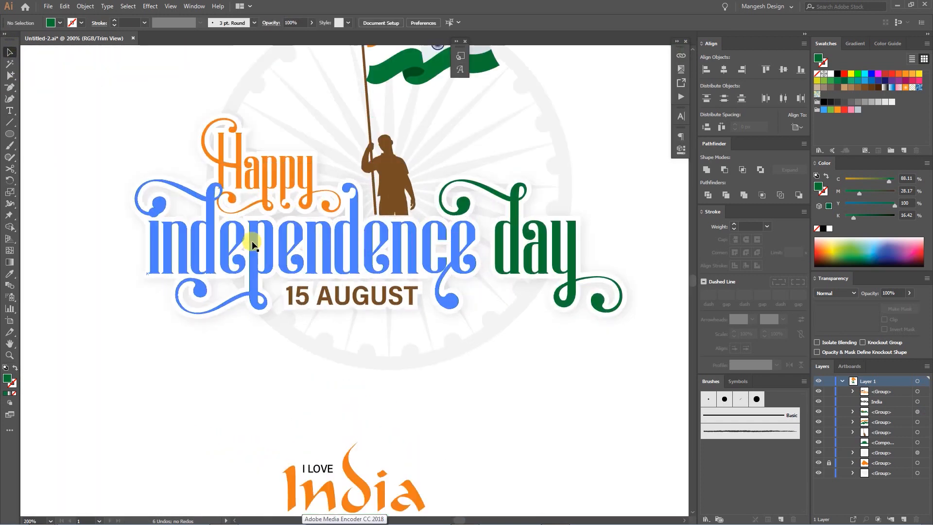
# - Isolate the lettering group and convert the 'independence' text to outlines
pyautogui.moveTo(202, 253); pyautogui.dragTo(247, 290)
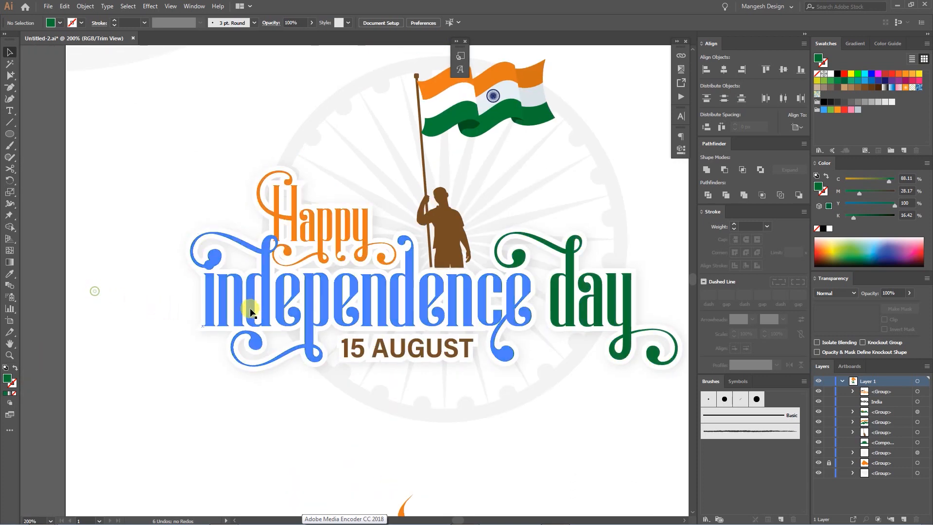
pyautogui.doubleClick(252, 289)
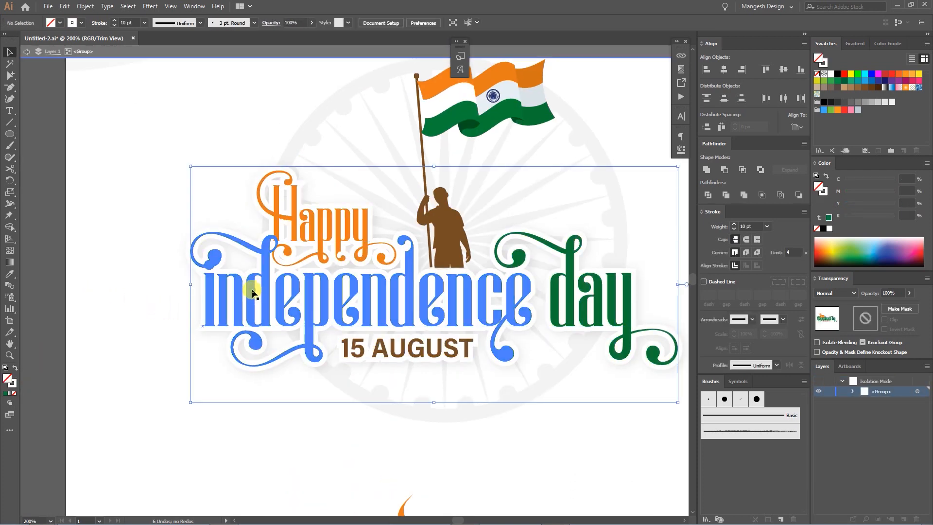
pyautogui.rightClick(283, 292)
pyautogui.click(319, 368)
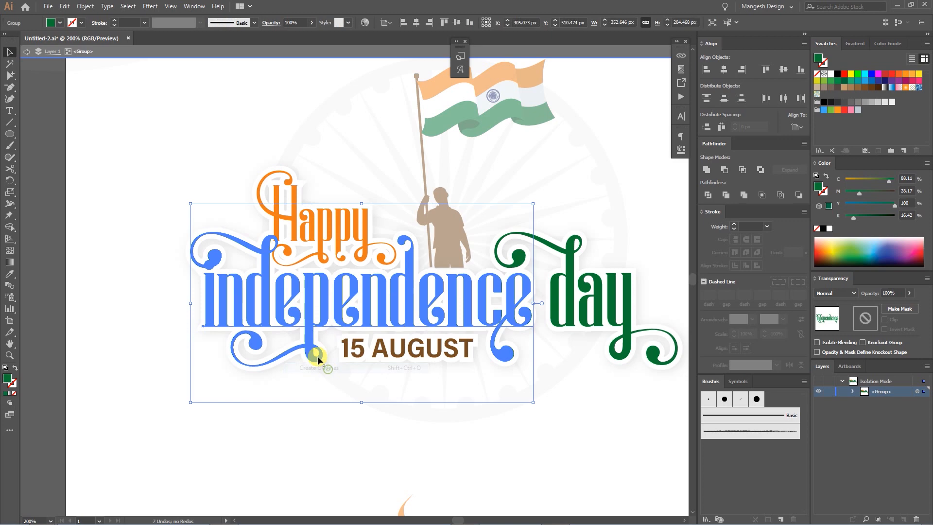
# - Raise the upper stem and swash anchor points of the first 'd' in 'independence' clear of the 'i', and return to the lettering group
pyautogui.hotkey('ctrl', '=')
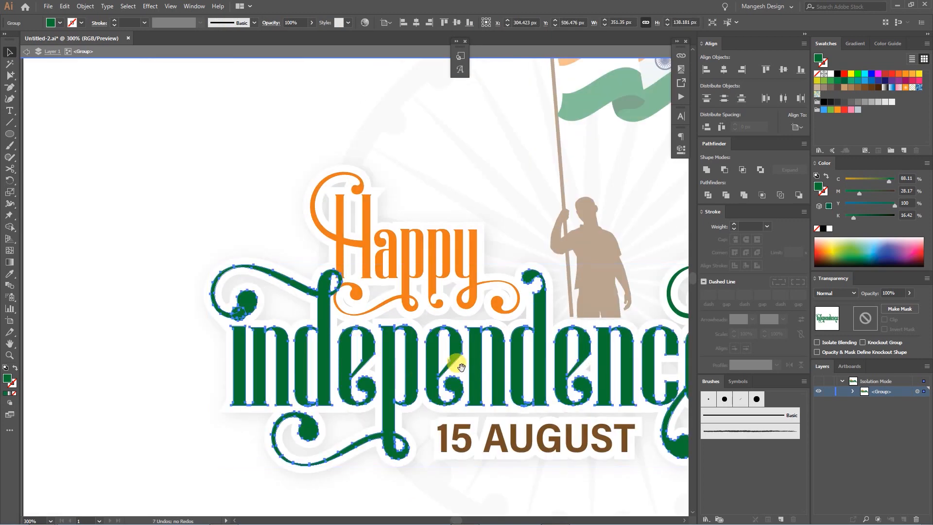
pyautogui.press('Tab')
pyautogui.doubleClick(290, 292)
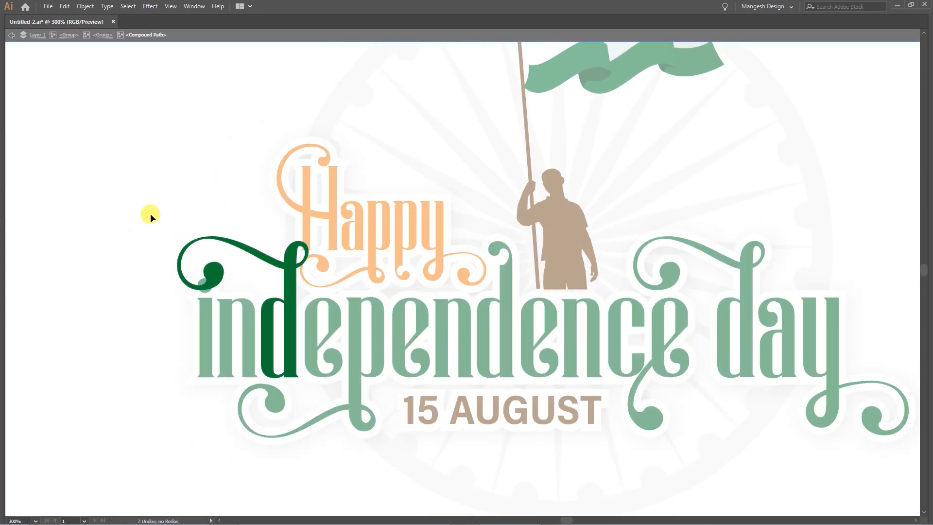
pyautogui.moveTo(334, 294); pyautogui.dragTo(335, 294)
pyautogui.press('a')
pyautogui.moveTo(138, 199); pyautogui.dragTo(340, 294)
pyautogui.press('Up')
pyautogui.press('Up')
pyautogui.press('Up')
pyautogui.press('Up')
pyautogui.press('Up')
pyautogui.press('Up')
pyautogui.press('Up')
pyautogui.press('Up')
pyautogui.press('Up')
pyautogui.press('Up')
pyautogui.press('Up')
pyautogui.press('Up')
pyautogui.press('Up')
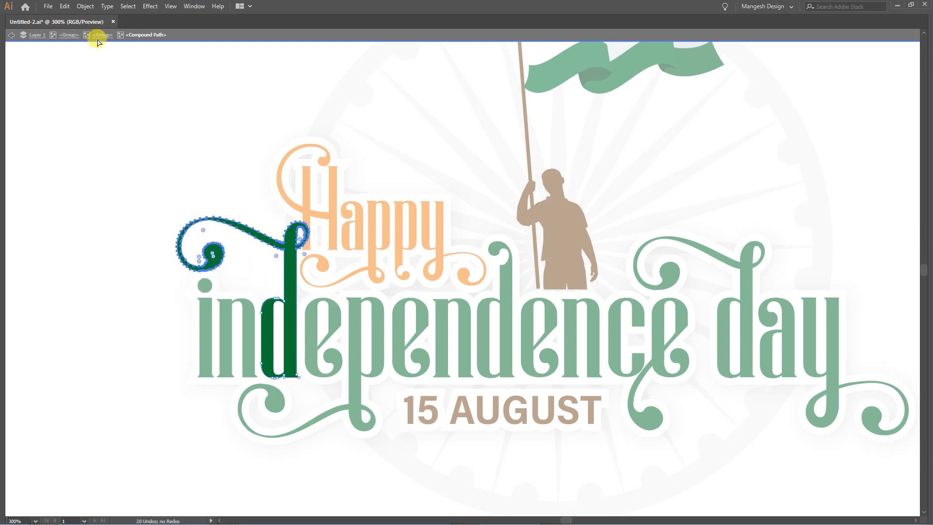
pyautogui.click(99, 36)
pyautogui.click(17, 36)
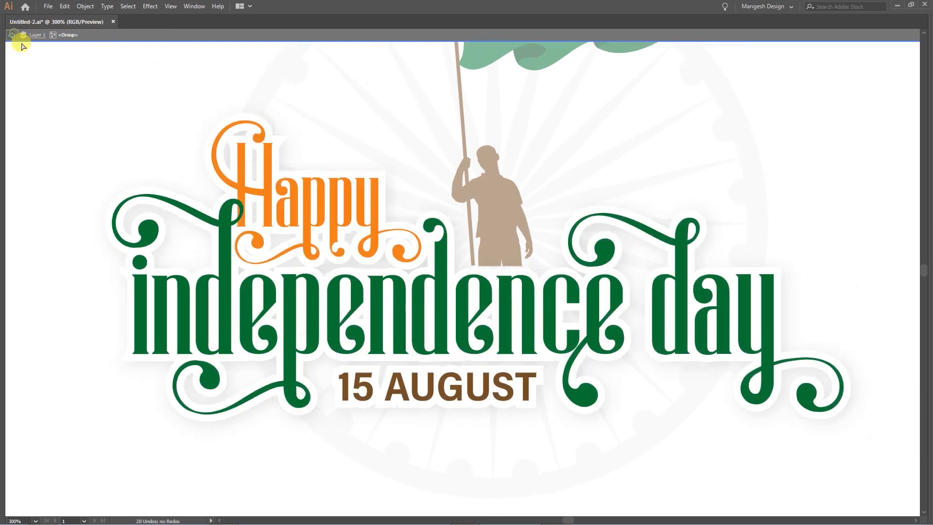
# - Nudge the 'Happy' text slightly right and down towards 'independence', and leave the lettering group's isolation
pyautogui.press('Tab')
pyautogui.hotkey('ctrl', '-')
pyautogui.hotkey('ctrl', '-')
pyautogui.hotkey('ctrl', '+')
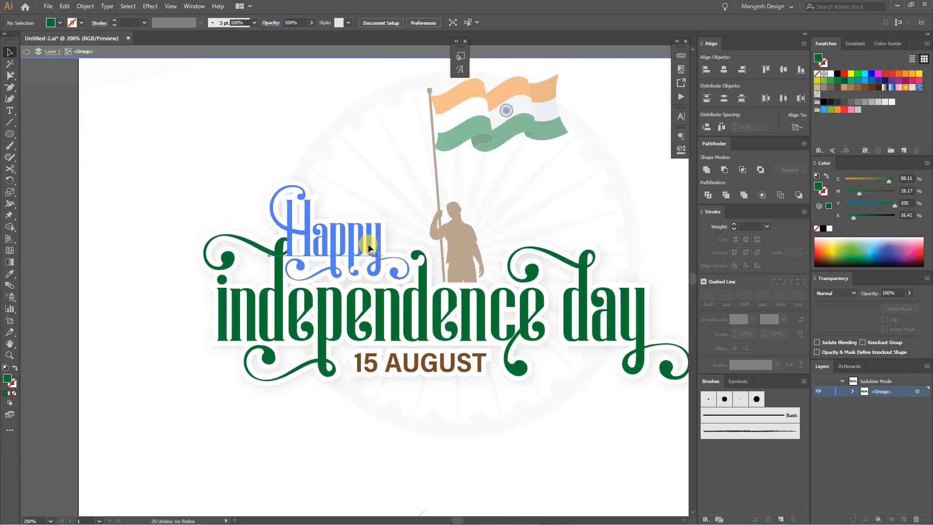
pyautogui.click(335, 262)
pyautogui.hotkey('ctrl', '+')
pyautogui.moveTo(205, 143); pyautogui.dragTo(221, 158)
pyautogui.press('Right')
pyautogui.press('Down')
pyautogui.press('Down')
pyautogui.hotkey('ctrl', '-')
pyautogui.hotkey('ctrl', '-')
pyautogui.hotkey('ctrl', '-')
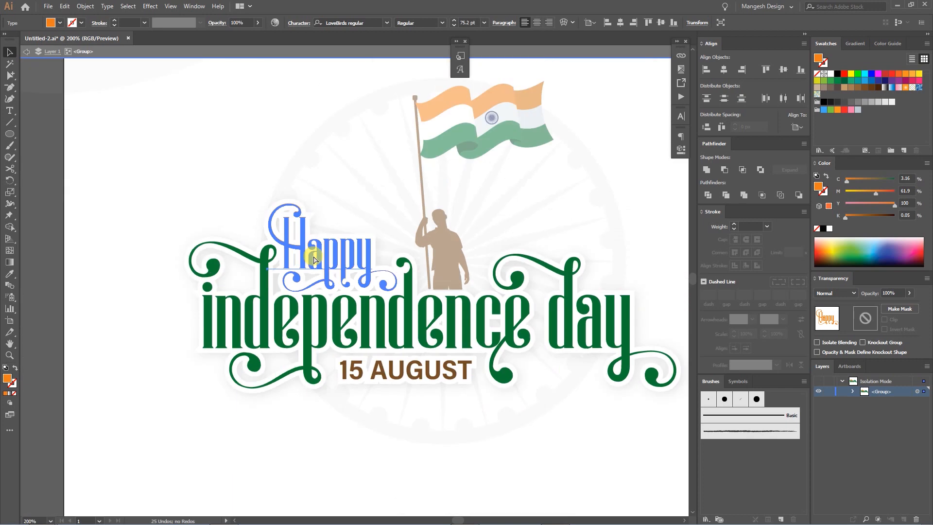
pyautogui.doubleClick(119, 234)
pyautogui.hotkey('ctrl', 'shift', 't')
pyautogui.hotkey('ctrl', '0')
pyautogui.hotkey('ctrl', '+')
pyautogui.hotkey('ctrl', '+')
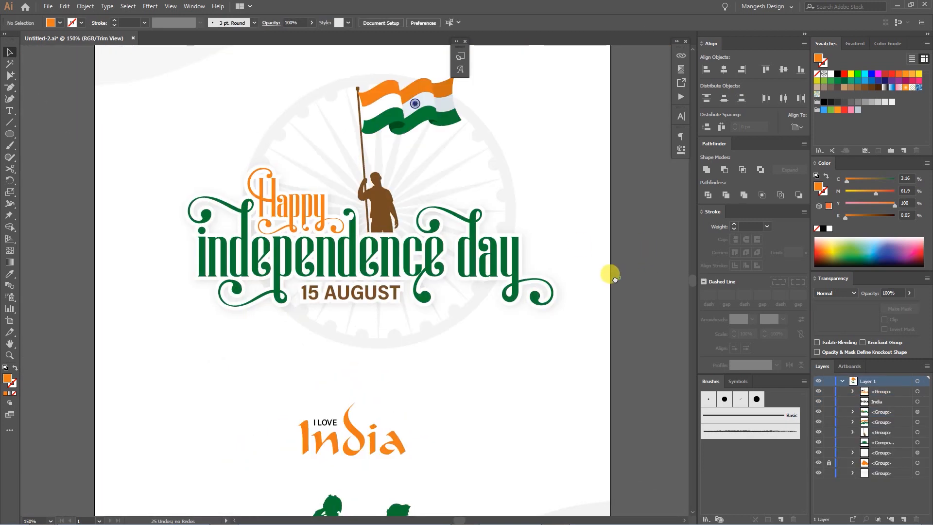
# - Set the lettering group's white background stroke to 13 pt and preview the whole poster full screen
pyautogui.click(272, 204)
pyautogui.click(186, 6)
pyautogui.click(251, 141)
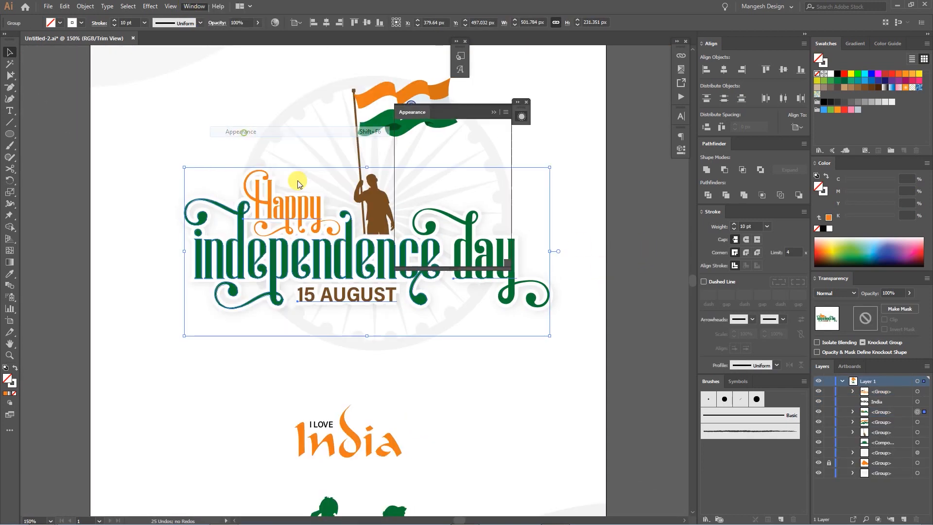
pyautogui.moveTo(483, 96); pyautogui.dragTo(660, 164)
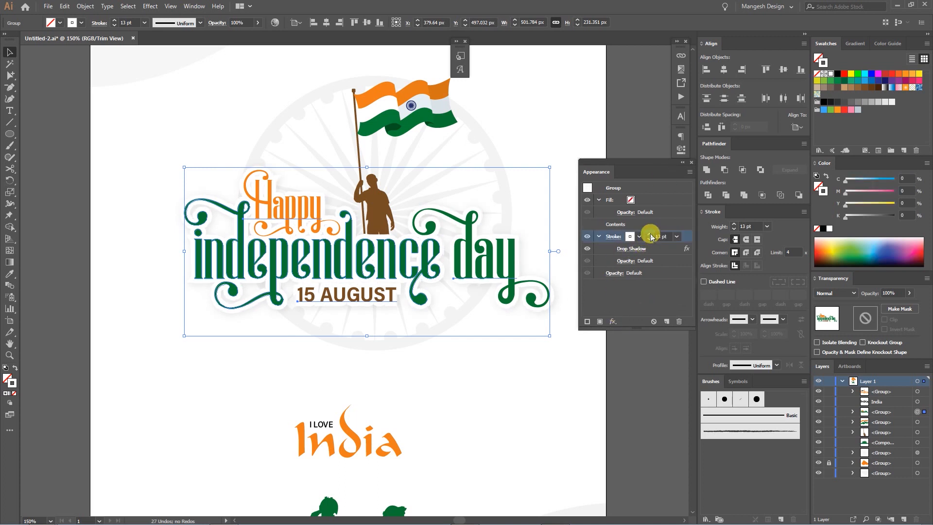
pyautogui.click(633, 384)
pyautogui.click(683, 162)
pyautogui.hotkey('ctrl', '0')
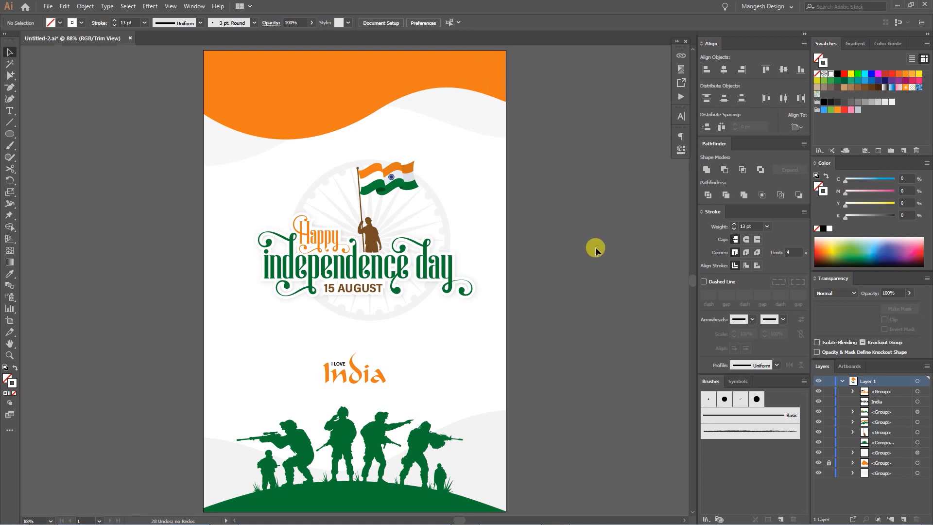
pyautogui.hotkey('shift', 'f')
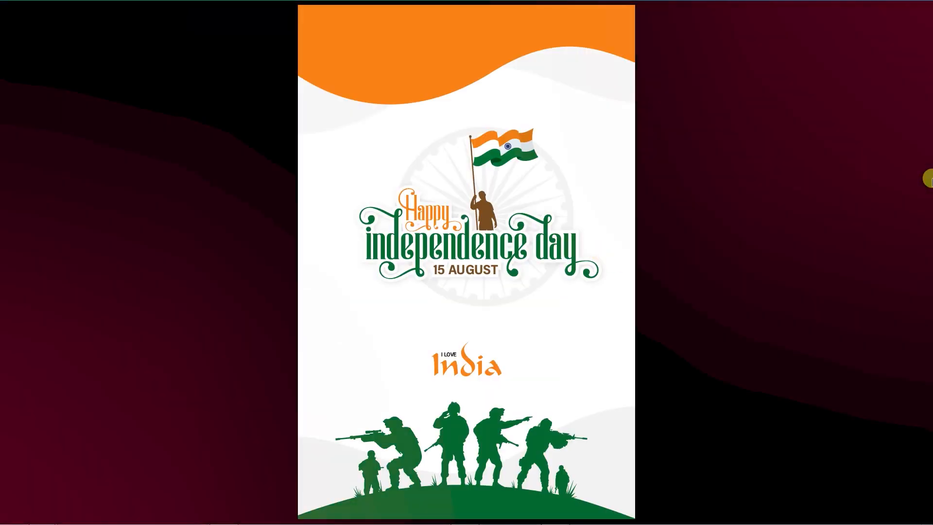